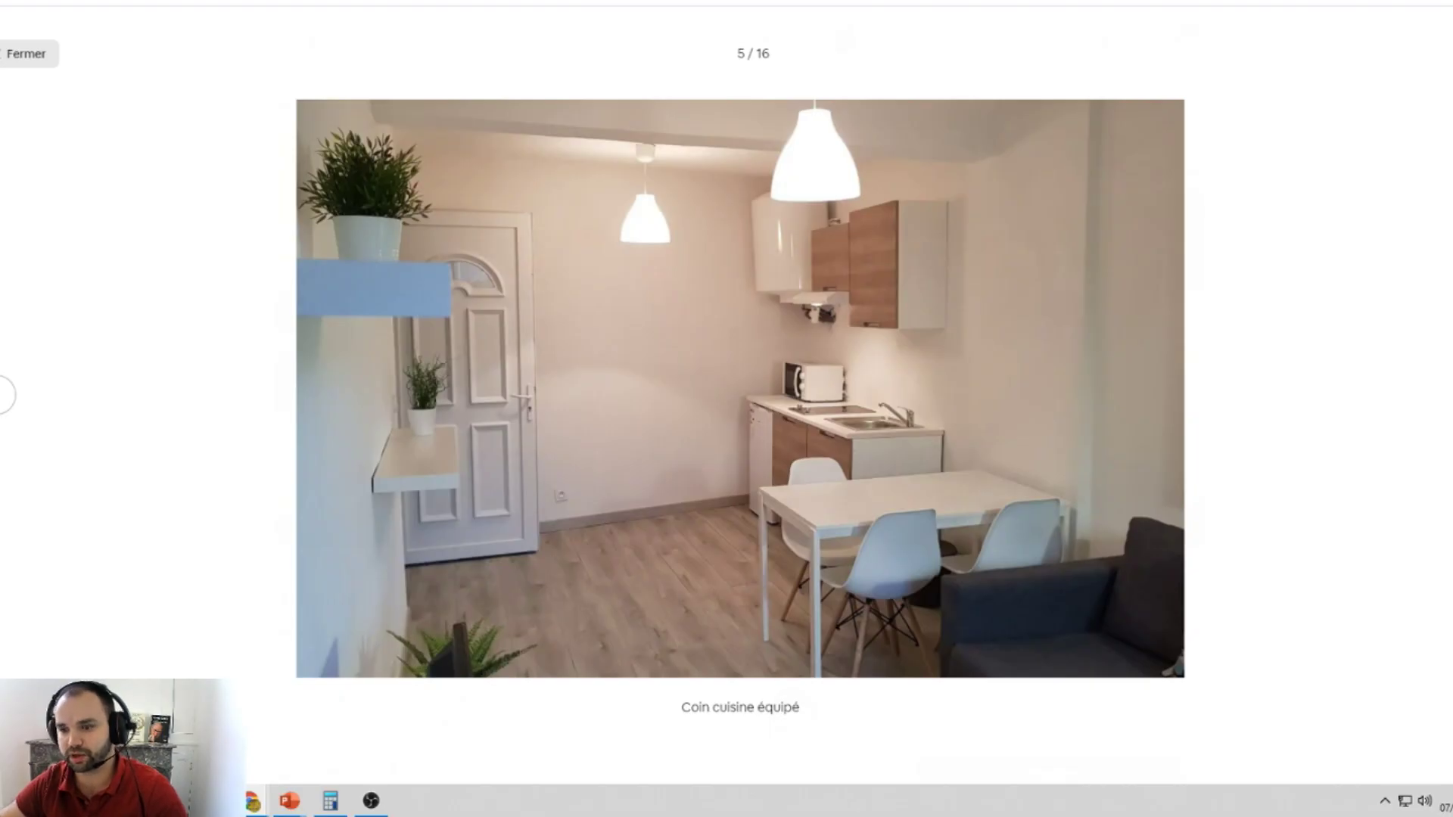
Step: Browse the apartment listing's photos from the kitchen area through the living room and bedroom to the bathroom access and beyond
{"action": "key", "text": "Right"}
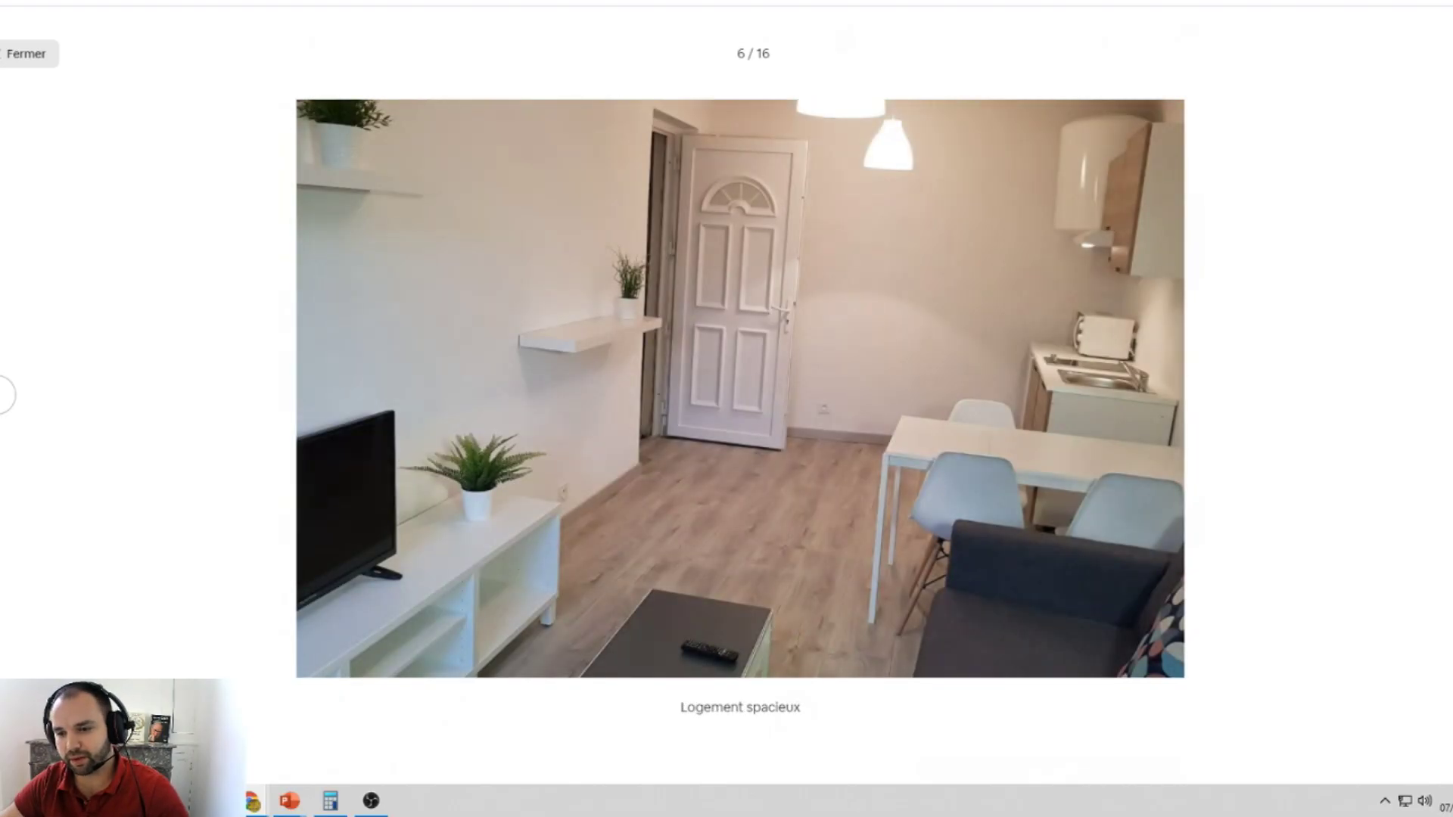
{"action": "key", "text": "Right"}
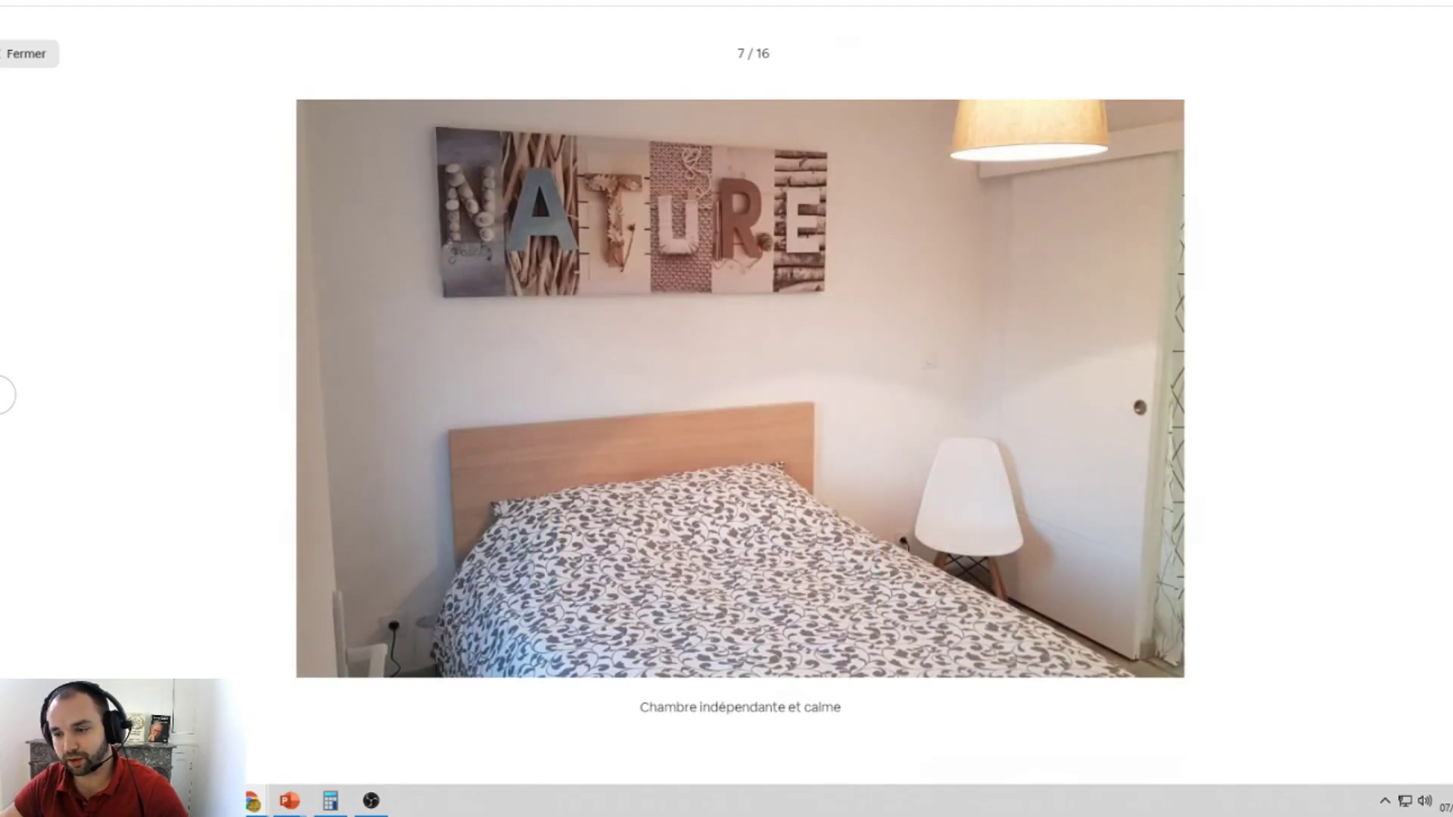
{"action": "key", "text": "Right"}
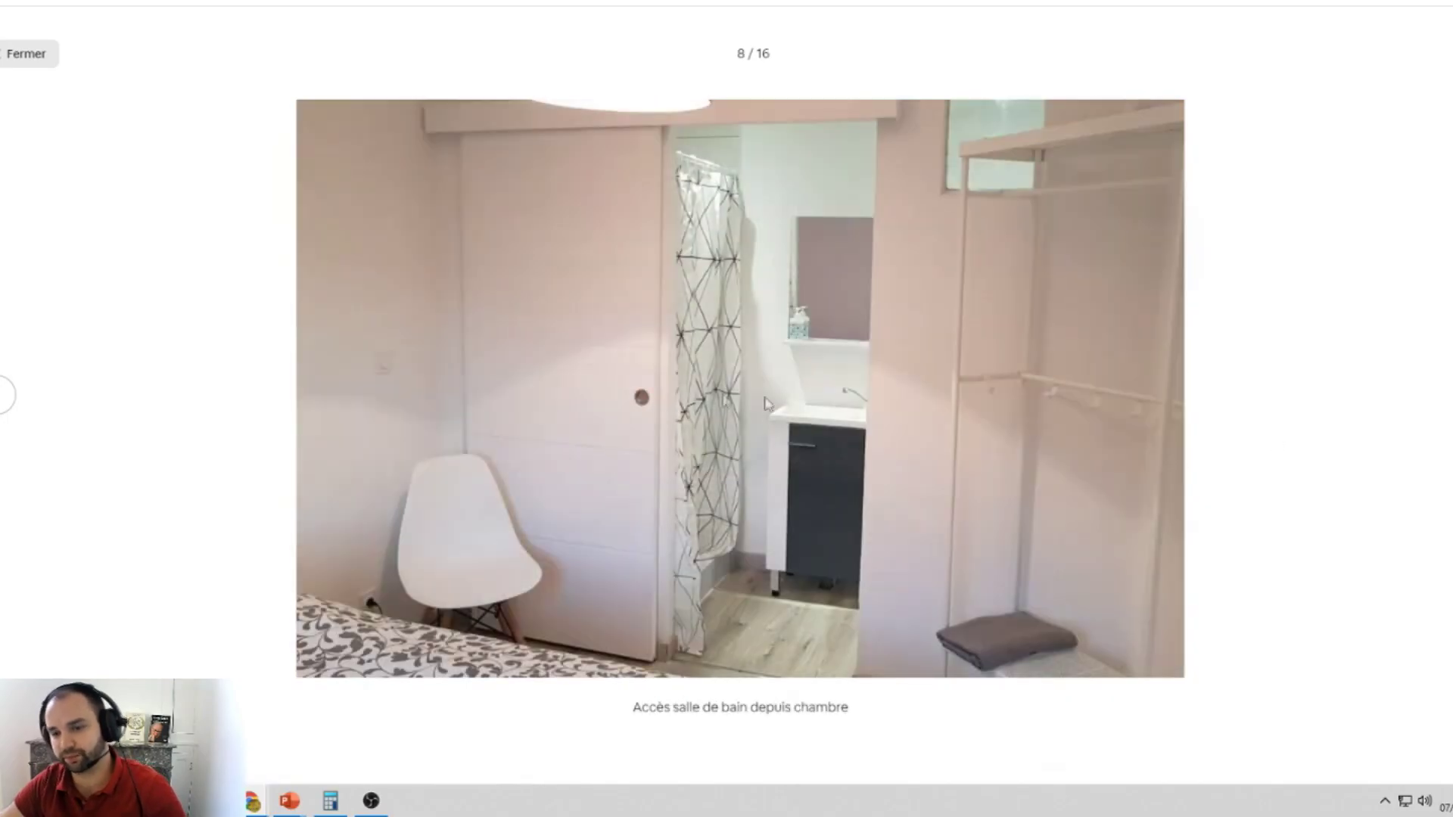
{"action": "key", "text": "Right"}
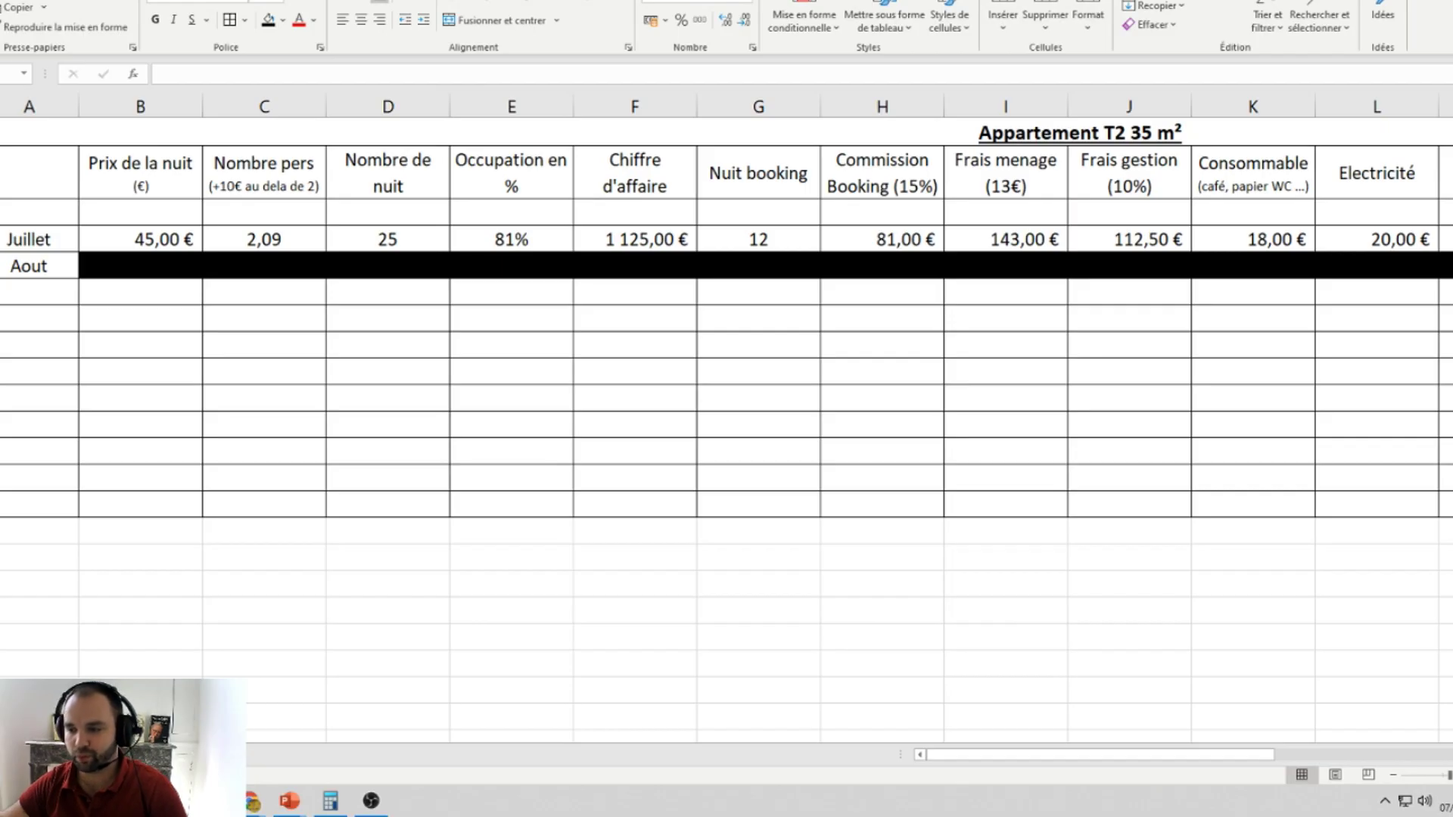
Step: Review July's nightly price, guest count, number of nights and occupancy formula in the Excel table for the T2 apartment
{"action": "scroll", "coordinate": [720, 430], "scroll_direction": "right", "scroll_amount": 2}
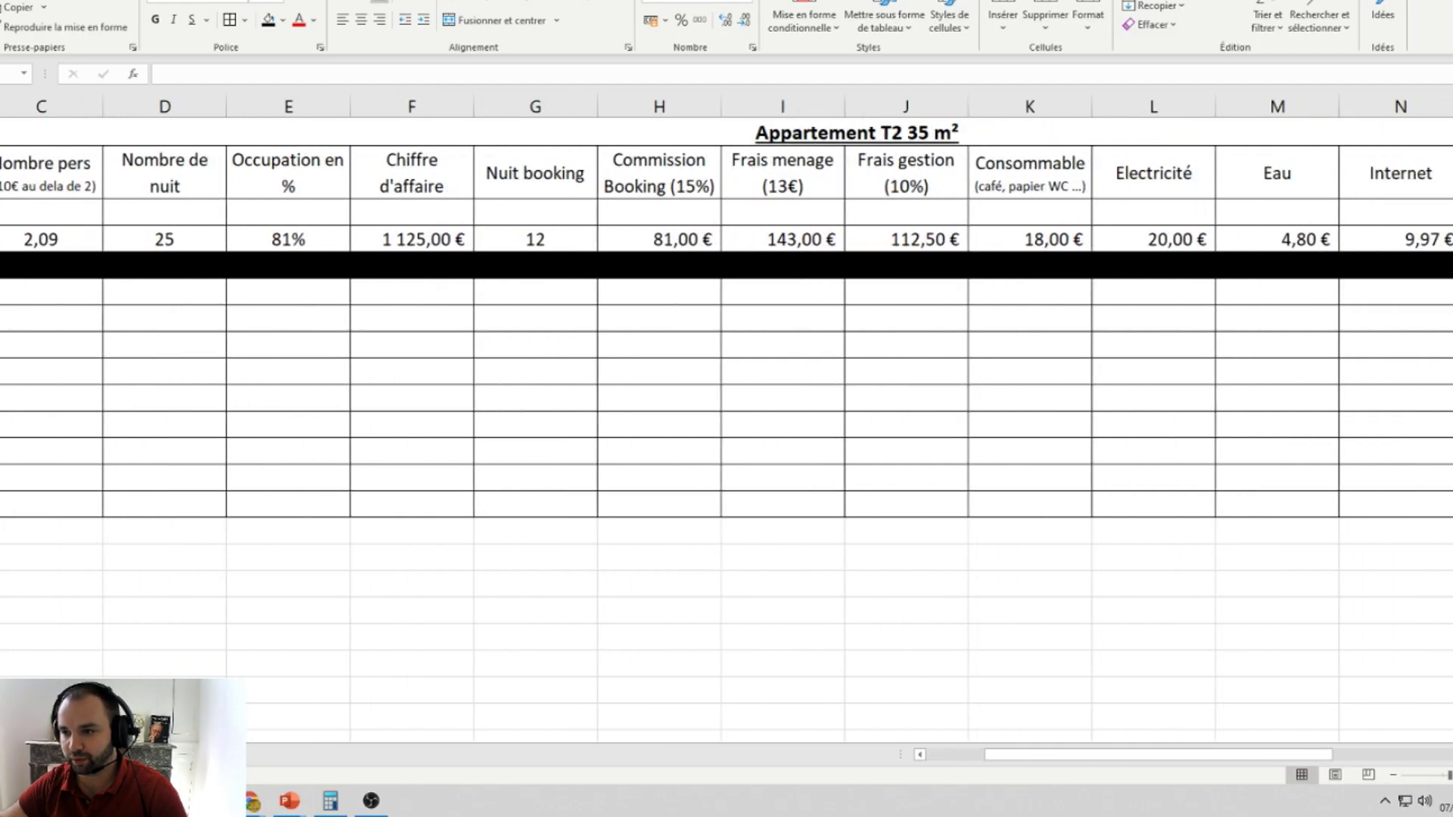
{"action": "scroll", "coordinate": [1332, 755], "scroll_direction": "left", "scroll_amount": 2}
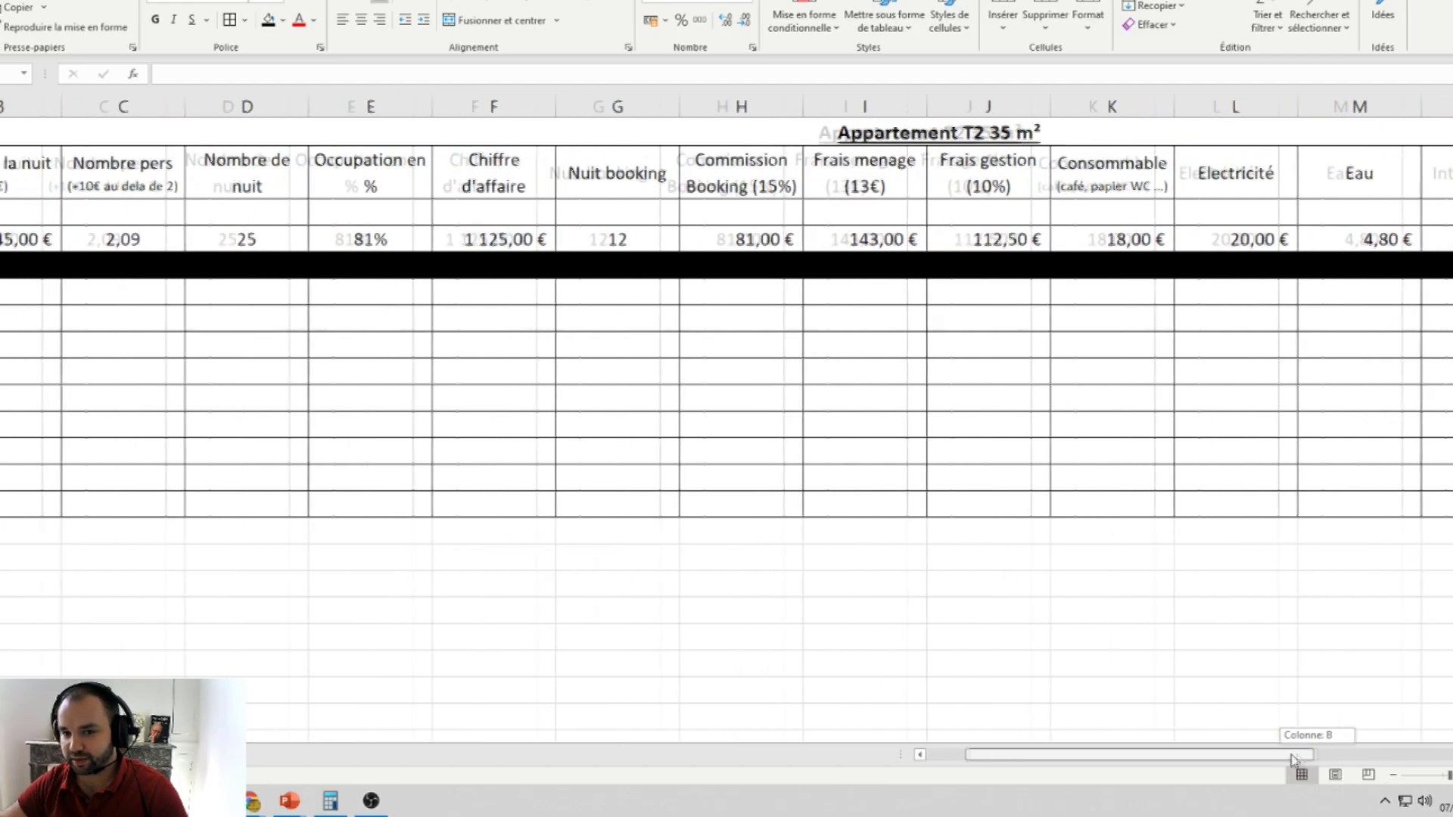
{"action": "left_click", "coordinate": [130, 235]}
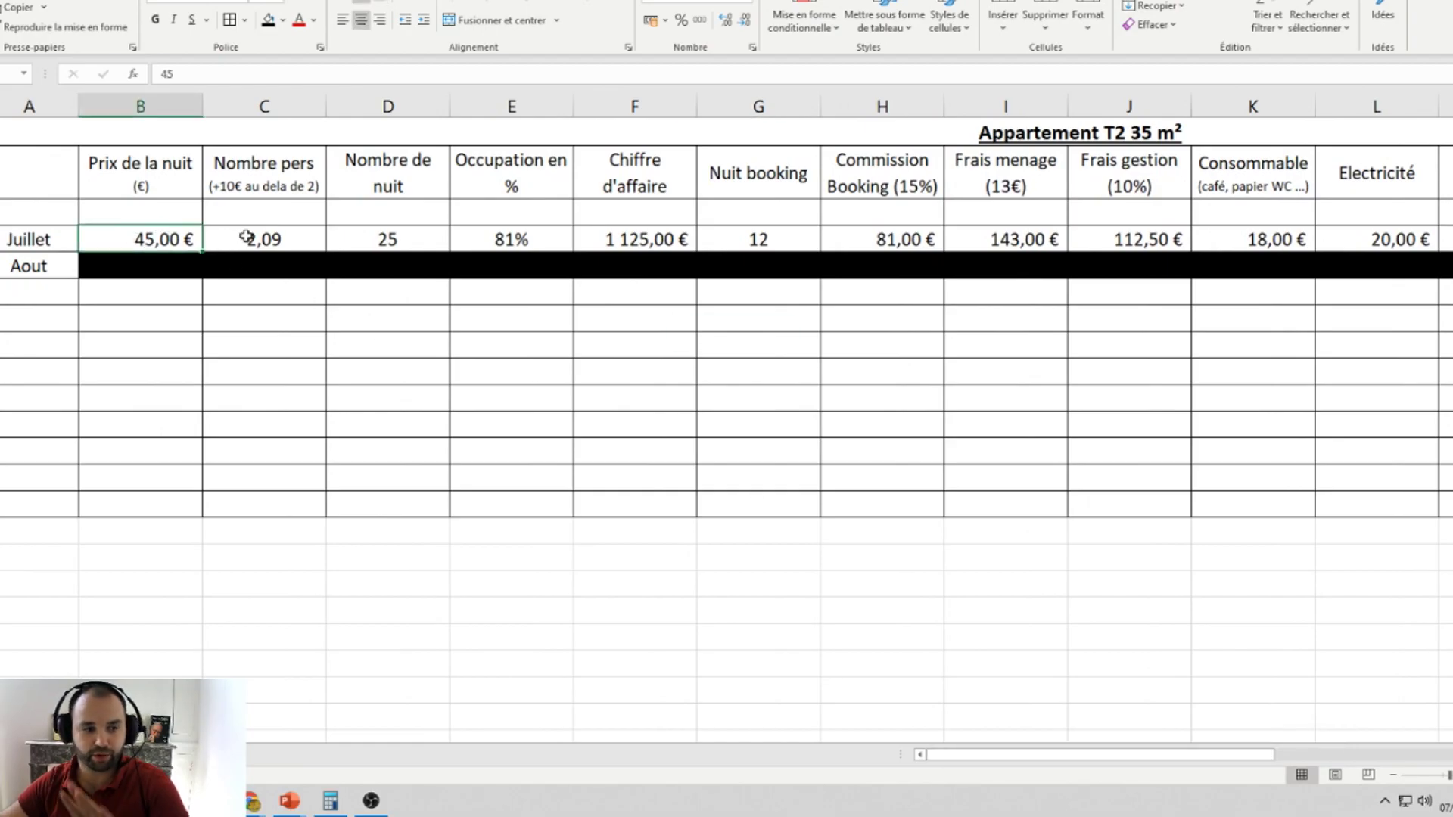
{"action": "left_click", "coordinate": [246, 237]}
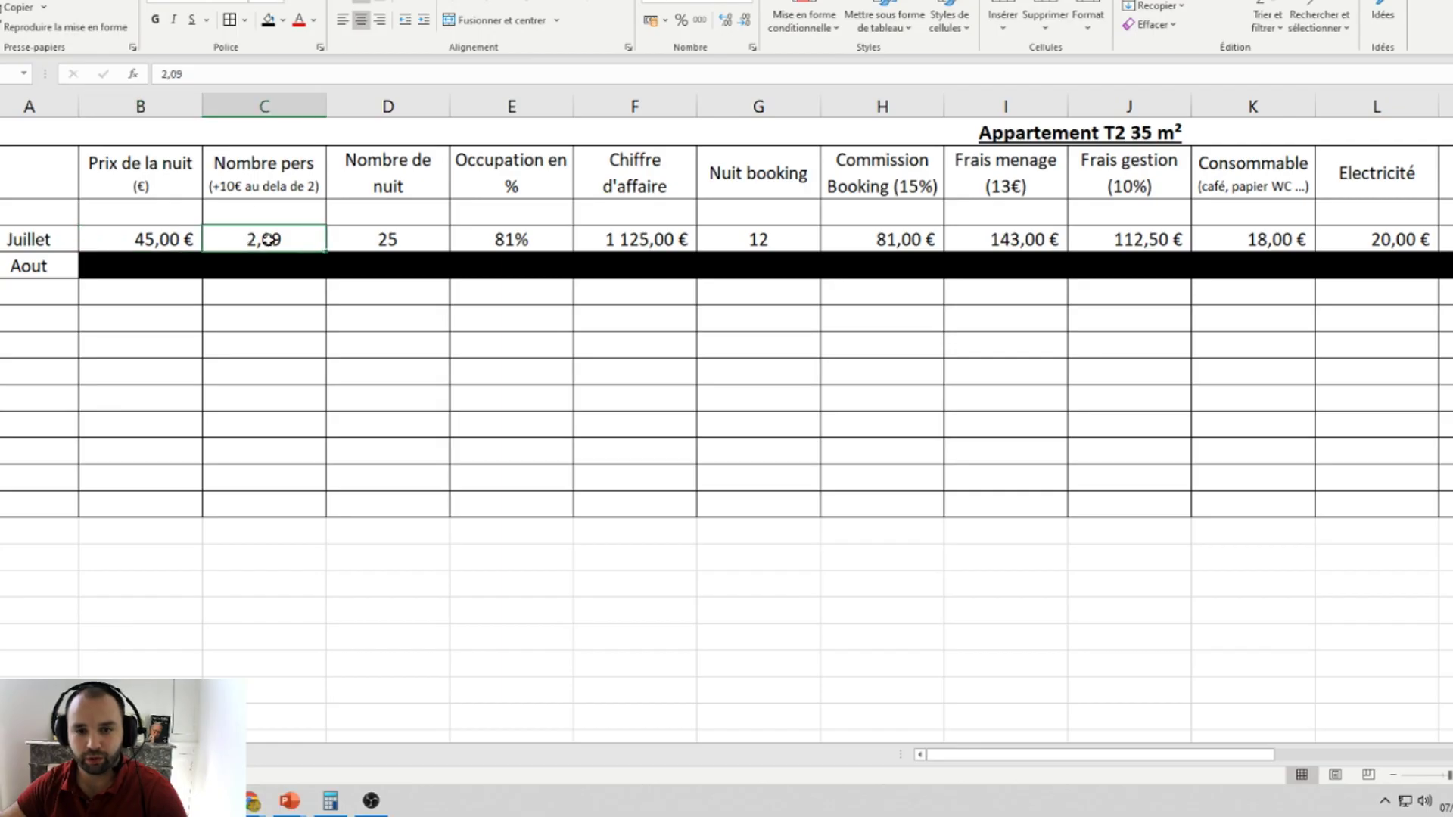
{"action": "left_click", "coordinate": [376, 240]}
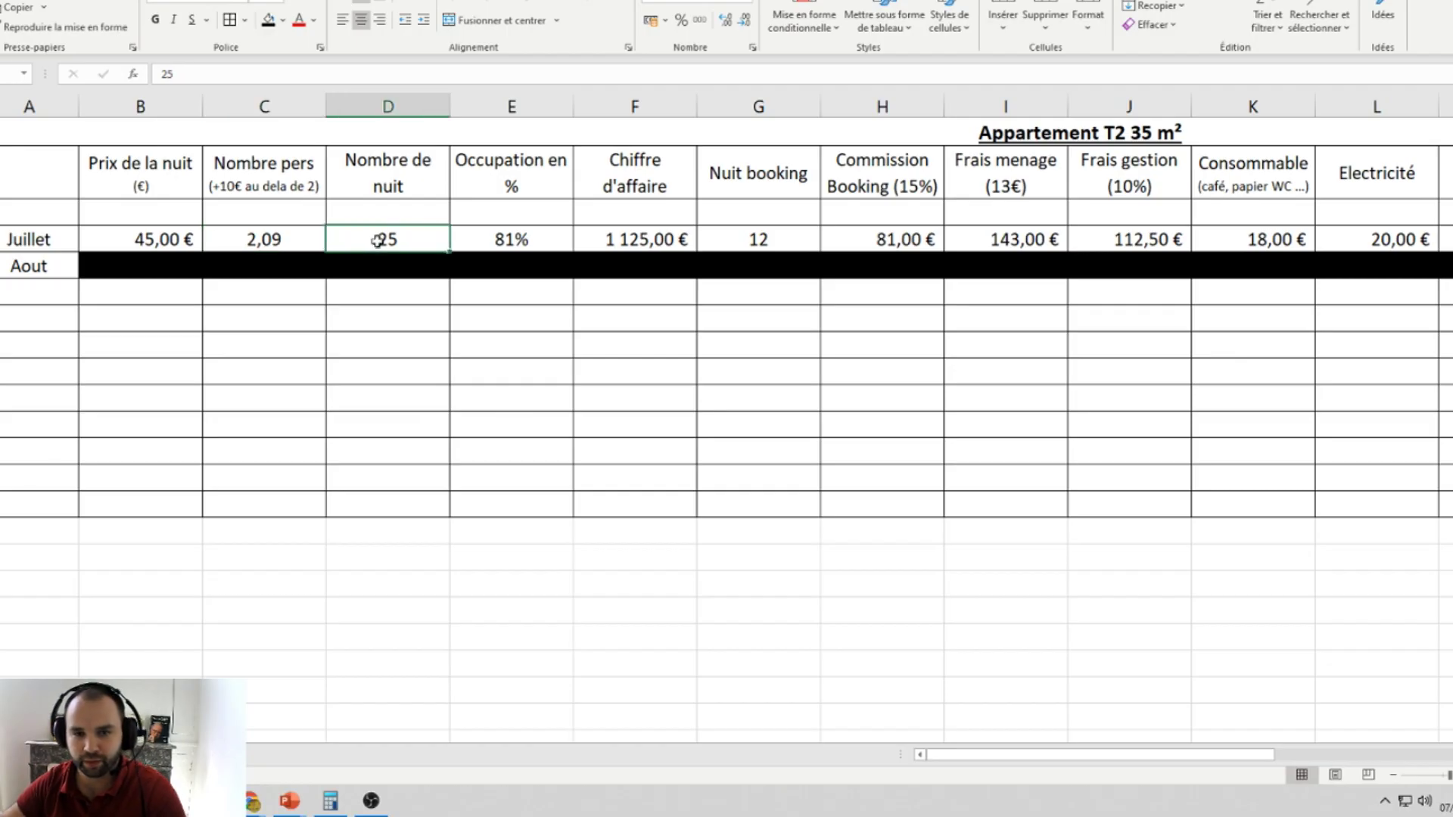
{"action": "left_click", "coordinate": [521, 238]}
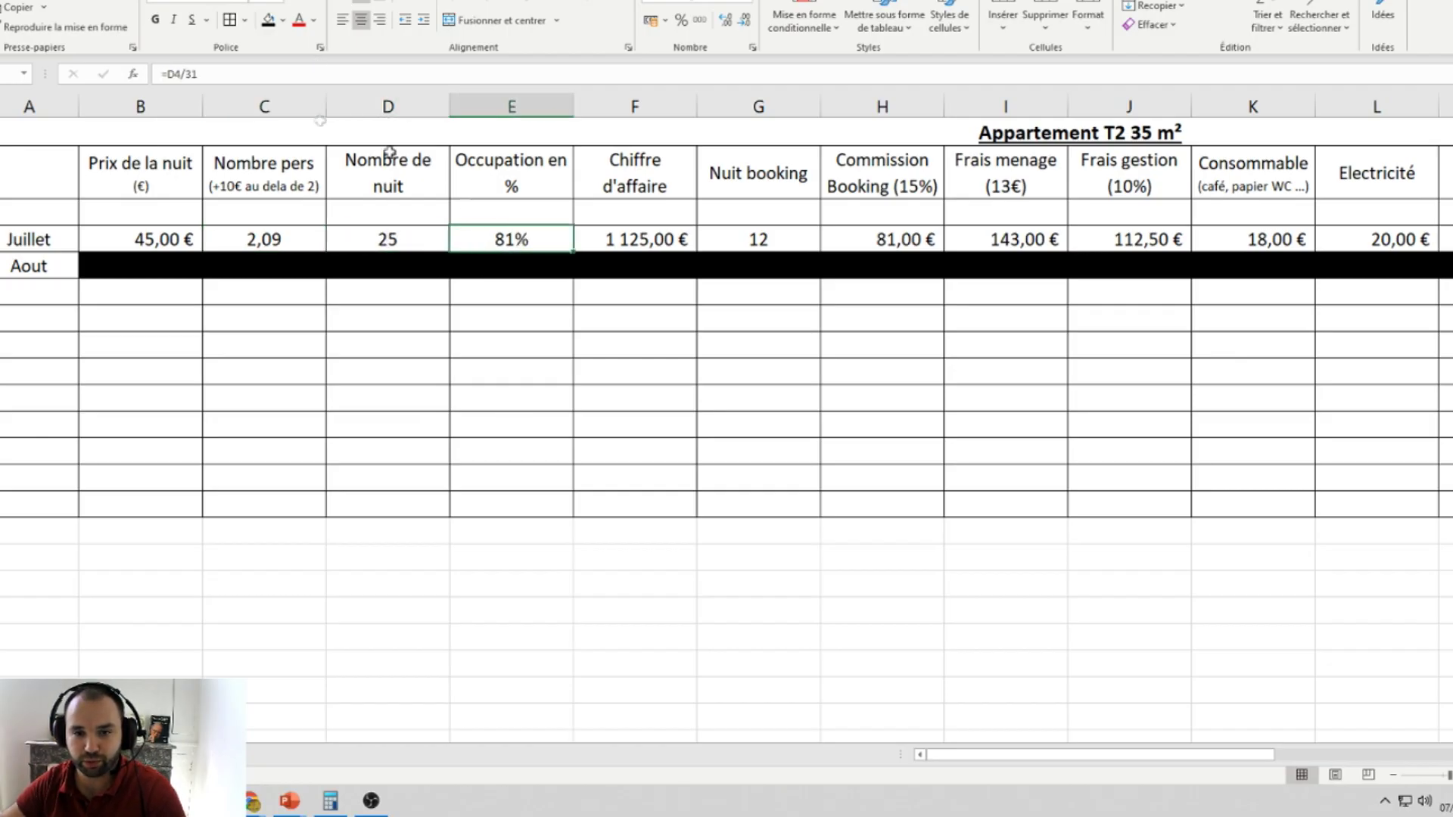
{"action": "left_click", "coordinate": [240, 76]}
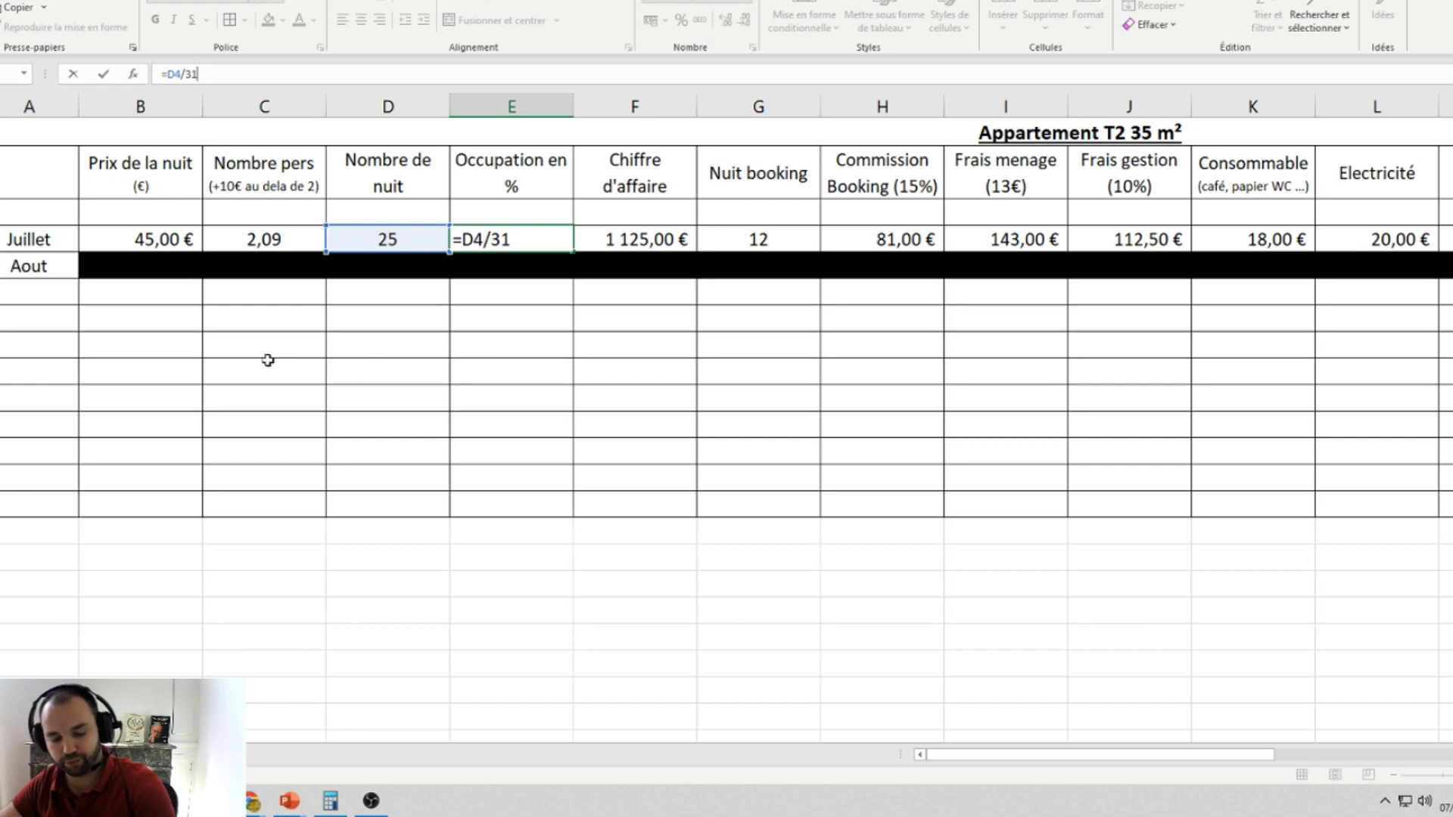
{"action": "key", "text": "ctrl+Return"}
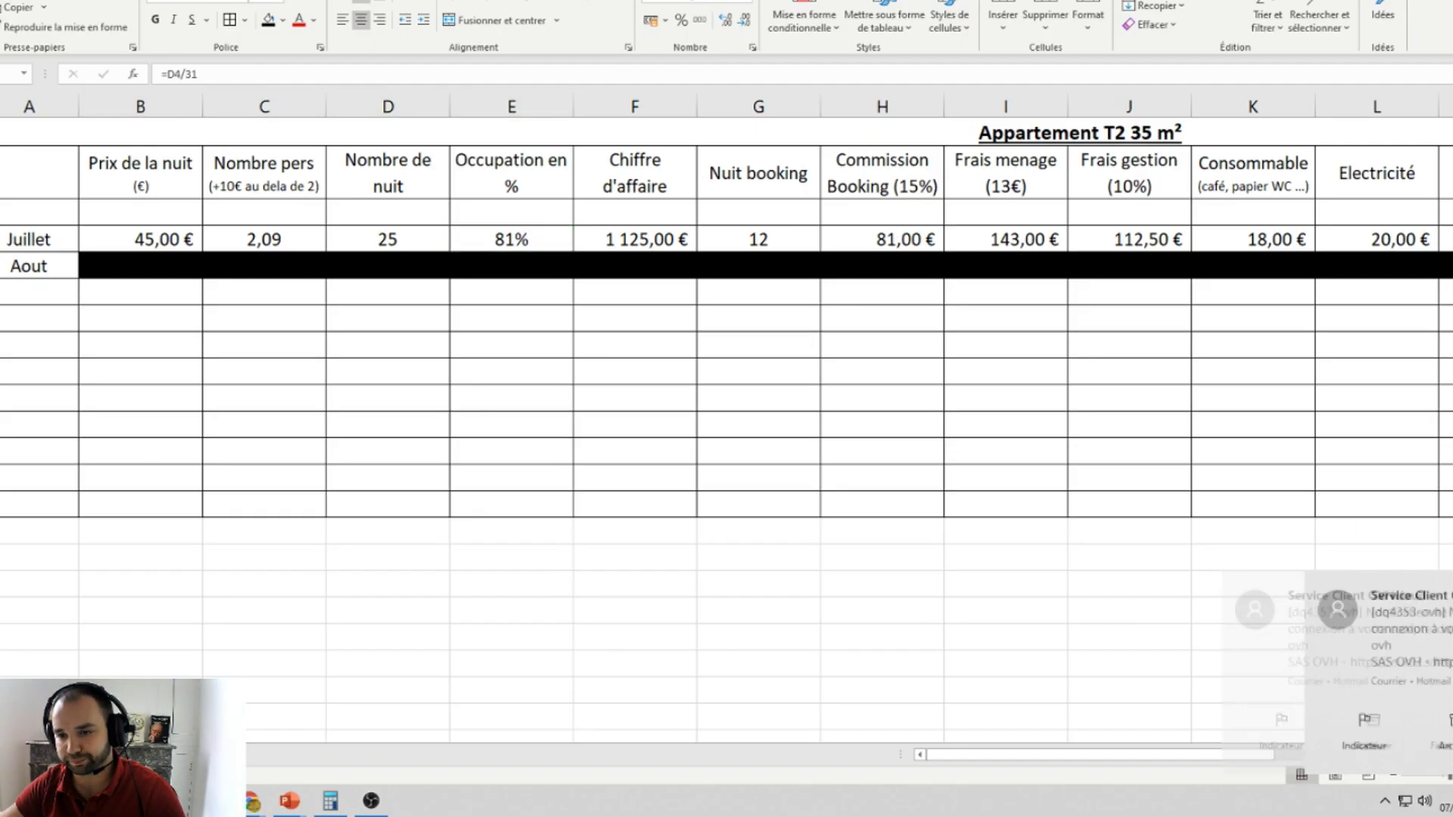
Step: Inspect July's formulas for the Booking commission, cleaning fees and electricity
{"action": "left_click", "coordinate": [912, 241]}
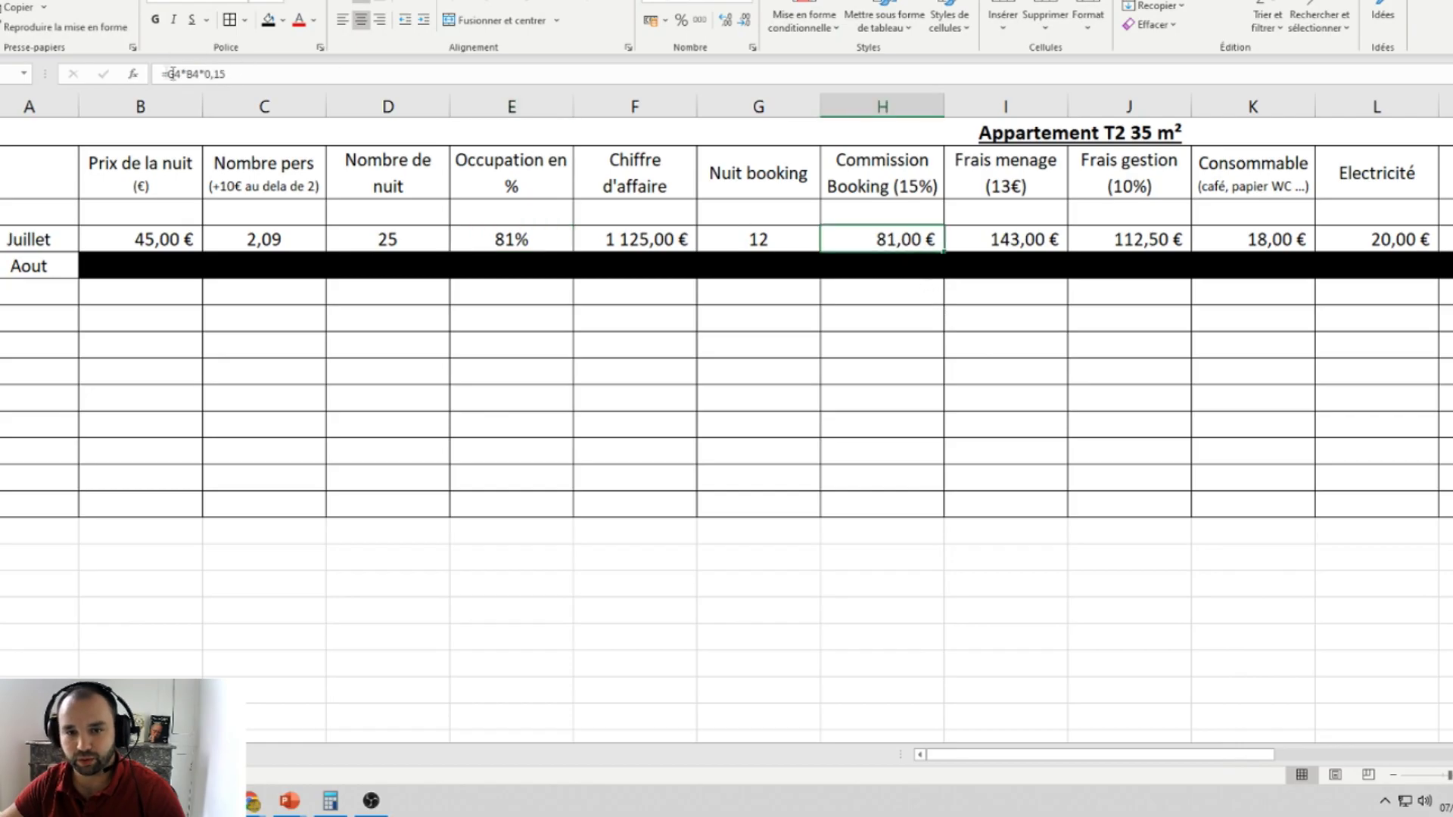
{"action": "left_click", "coordinate": [880, 328]}
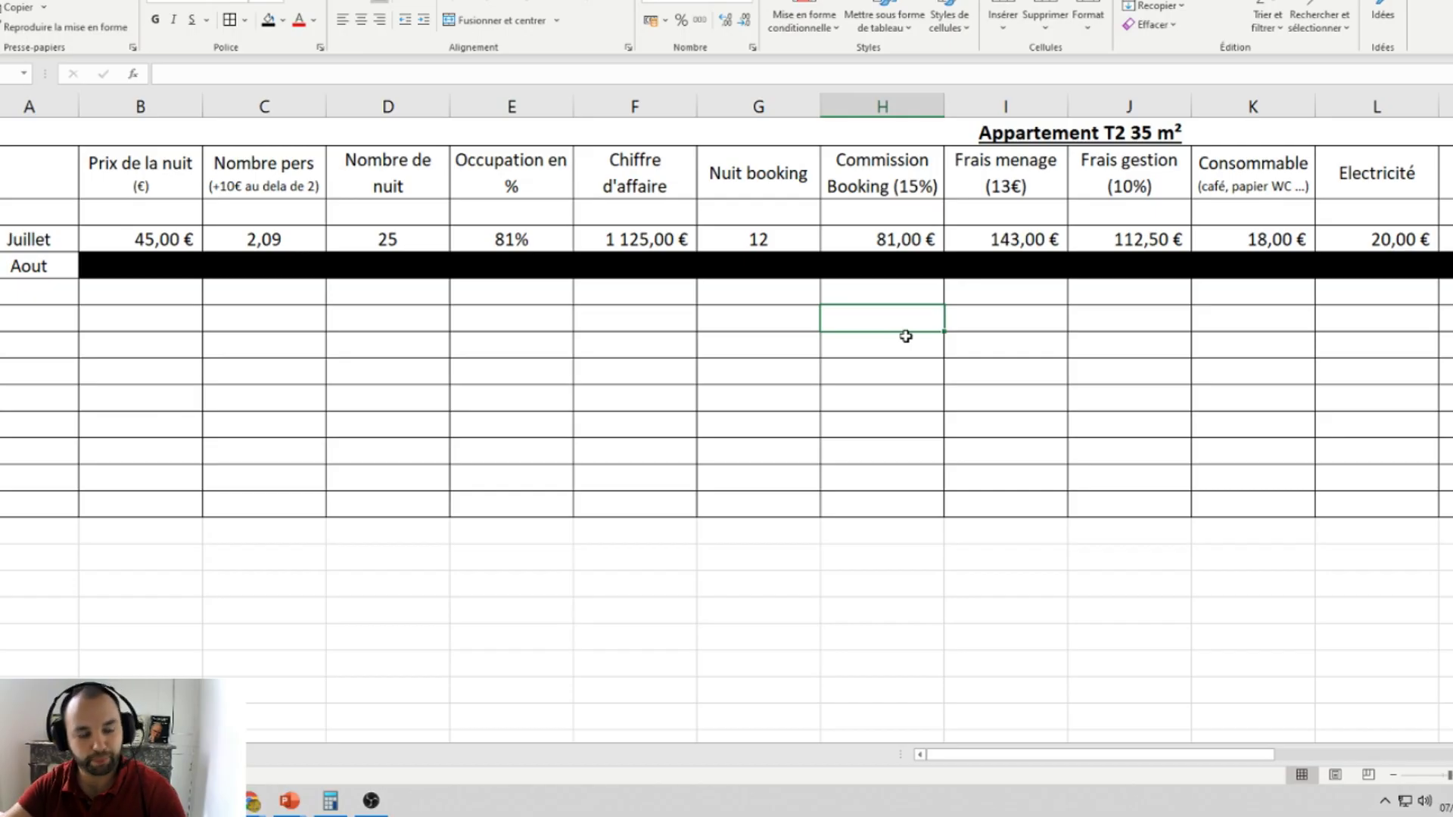
{"action": "left_click", "coordinate": [1021, 241]}
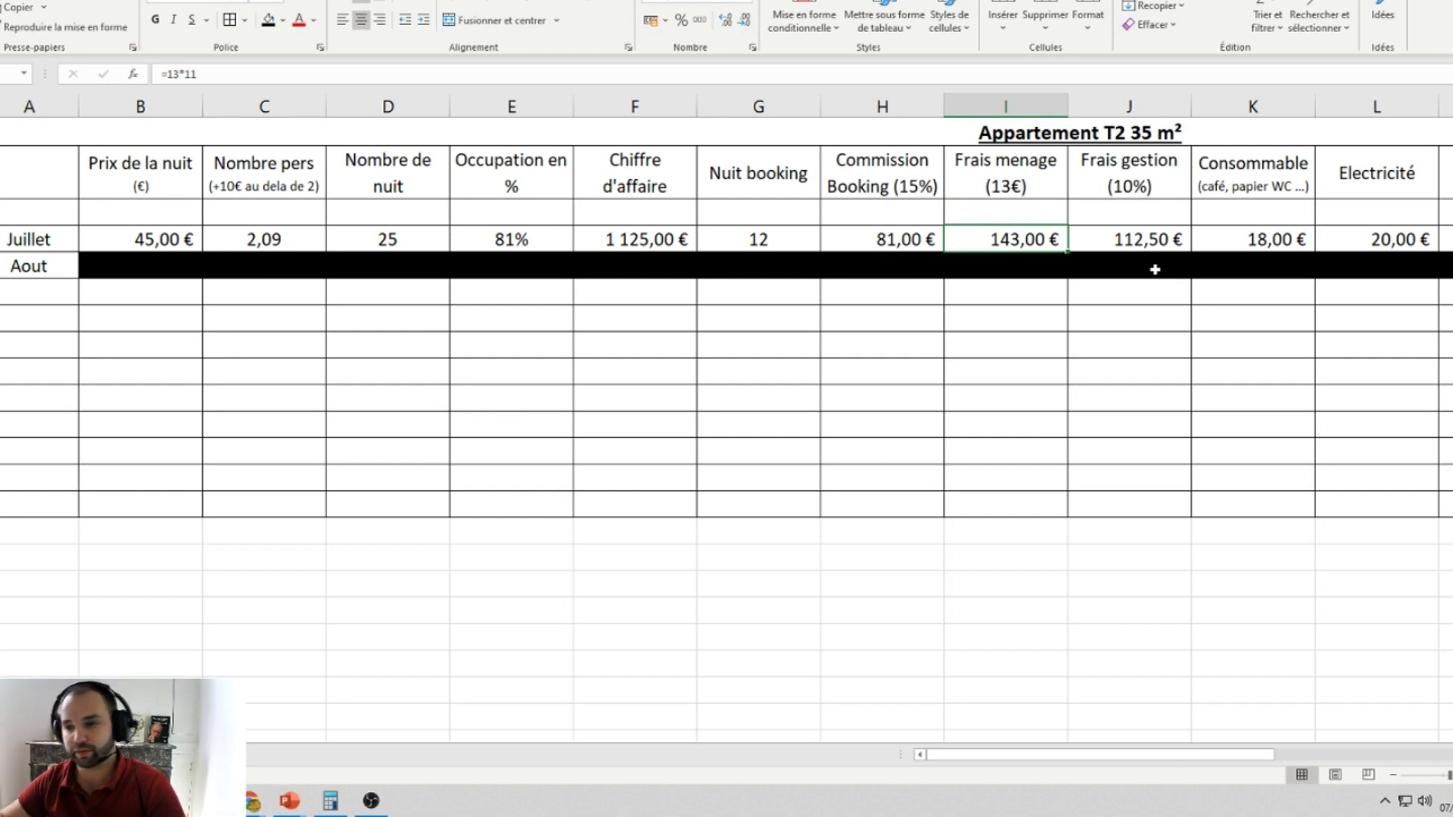
{"action": "left_click", "coordinate": [1392, 240]}
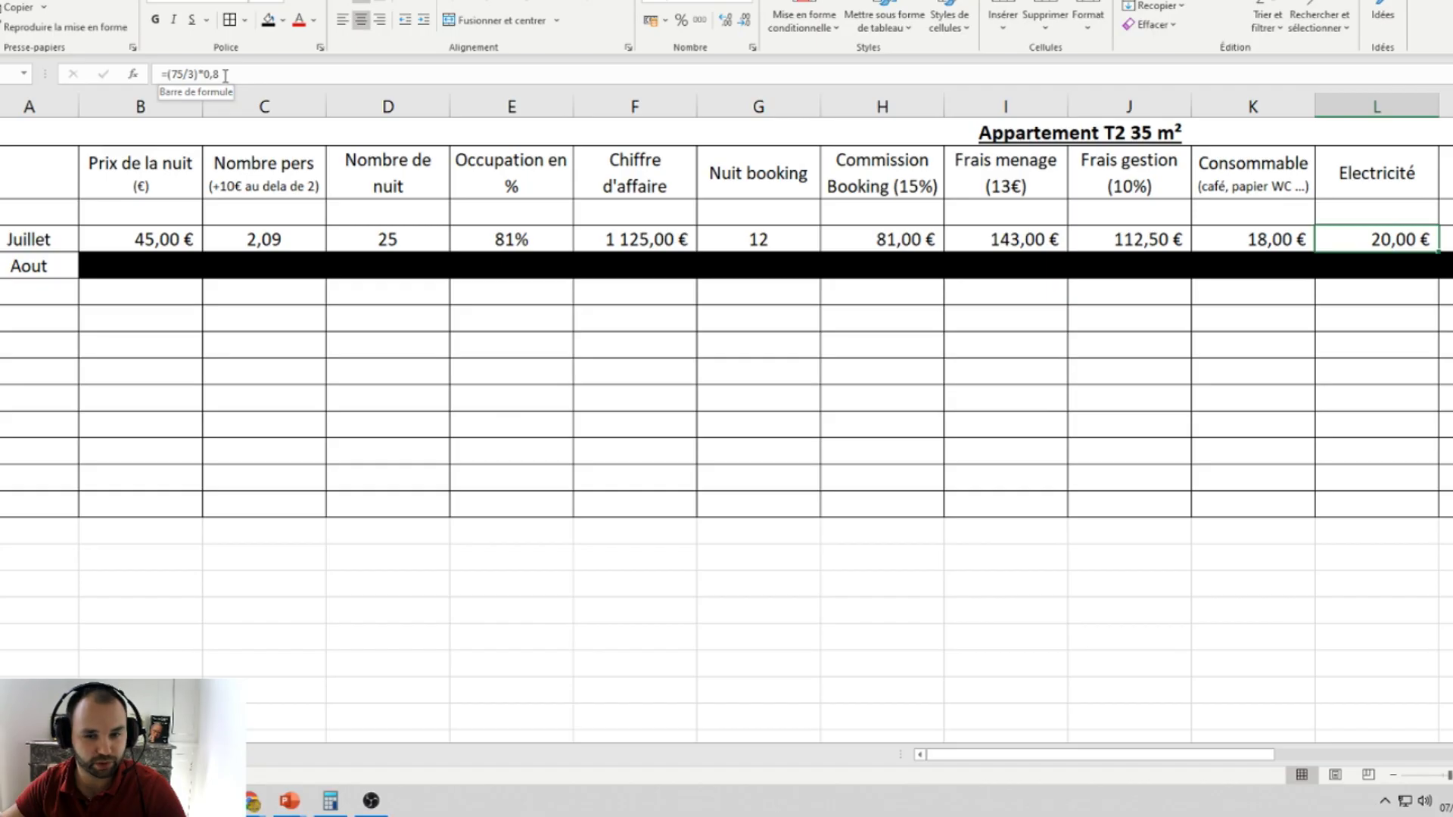
{"action": "left_click", "coordinate": [1116, 447]}
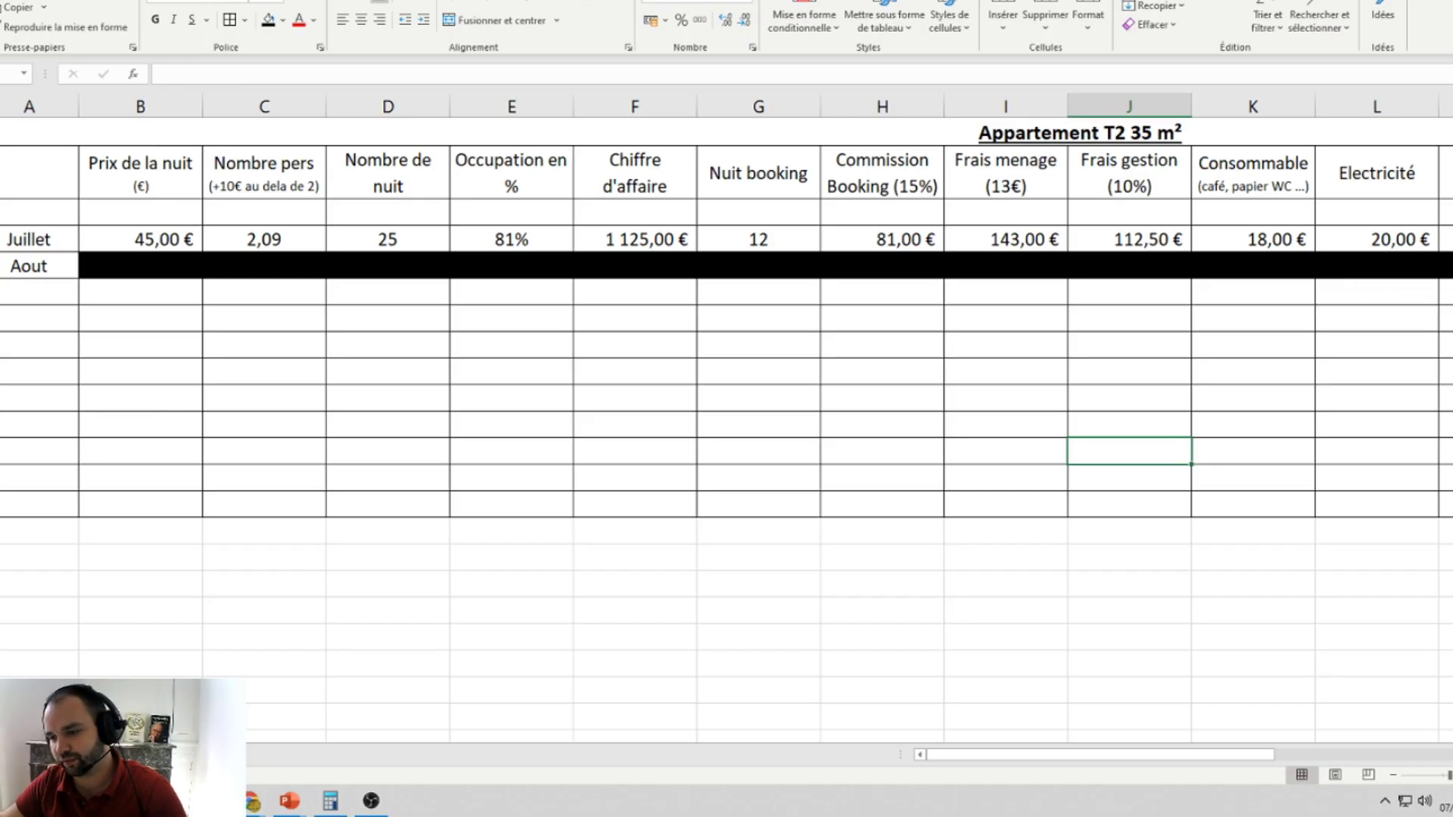
Step: Examine July's remaining charges, the property tax formula, the net total and the percentages with and without delegation
{"action": "scroll", "coordinate": [1371, 414], "scroll_direction": "right", "scroll_amount": 2}
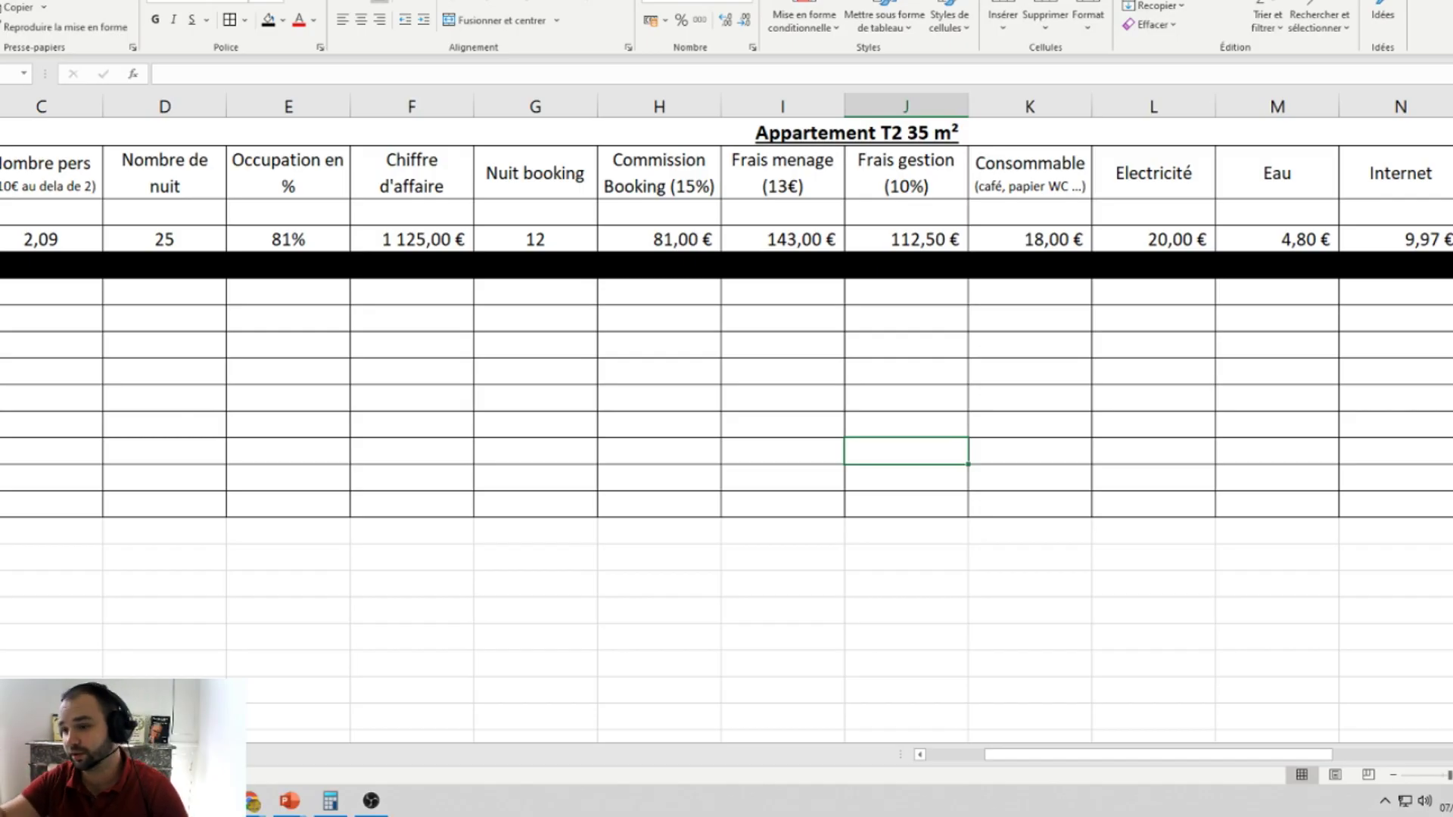
{"action": "scroll", "coordinate": [1296, 246], "scroll_direction": "right", "scroll_amount": 2}
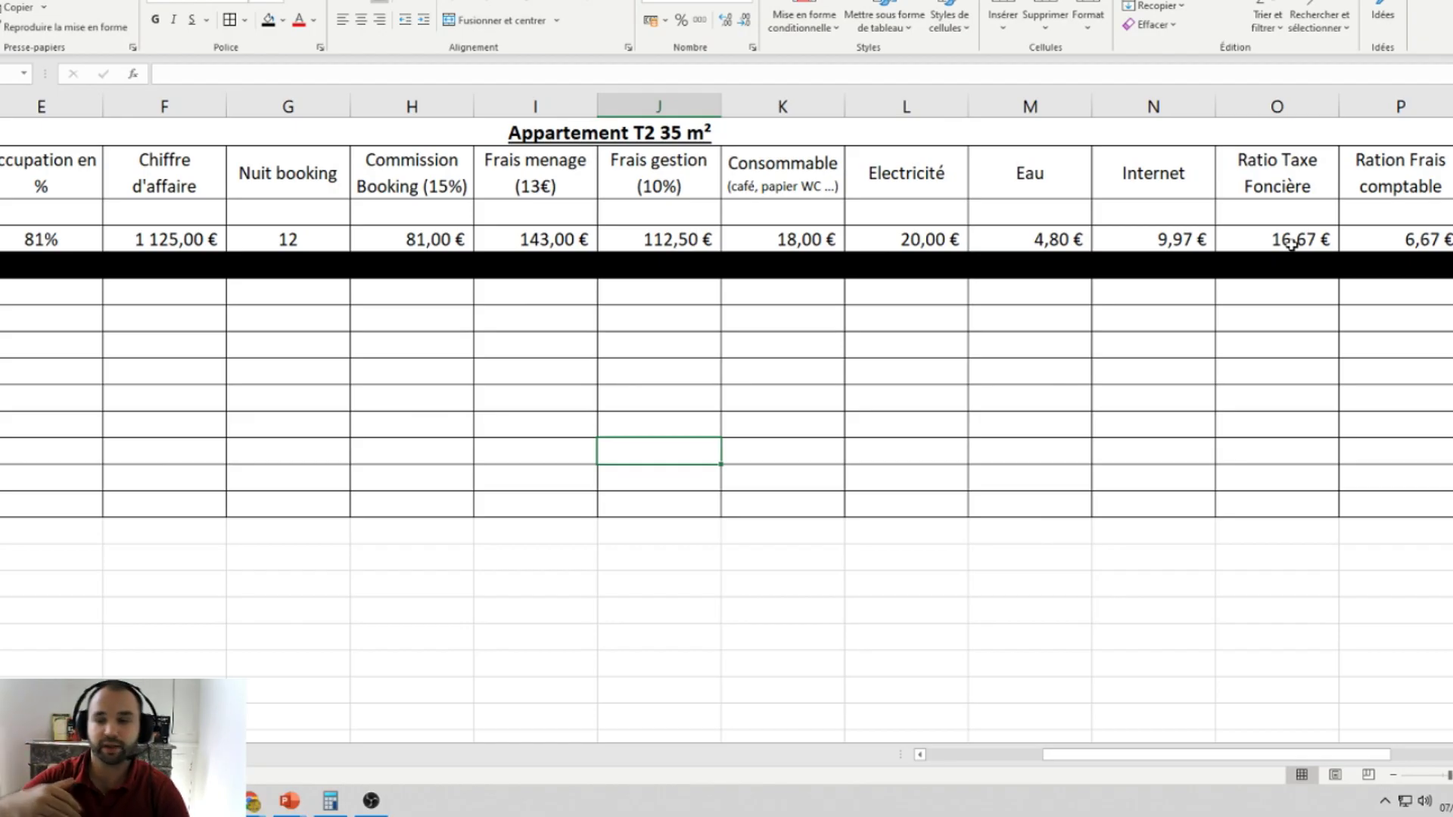
{"action": "left_click", "coordinate": [1291, 241]}
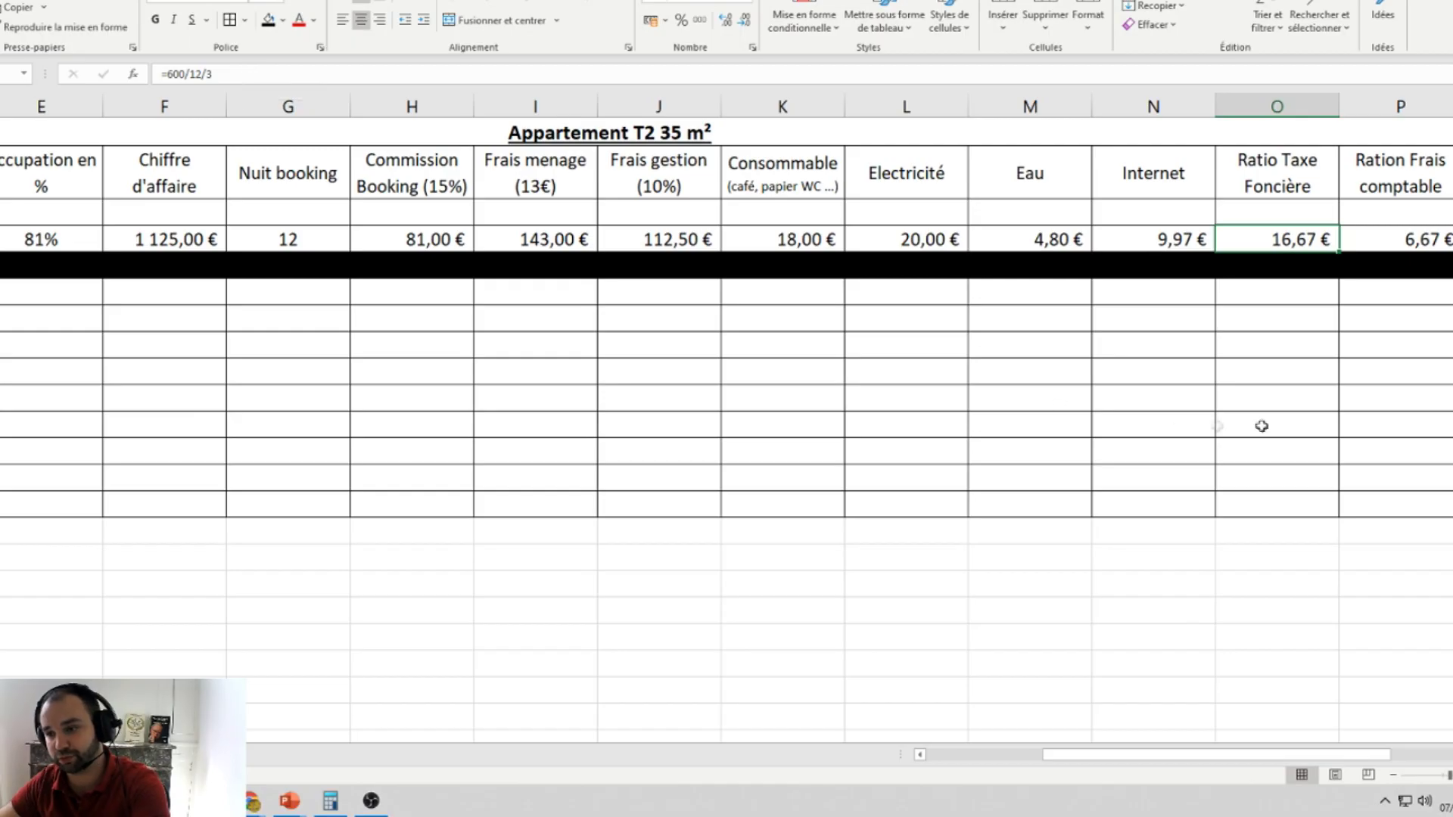
{"action": "left_click", "coordinate": [1294, 314]}
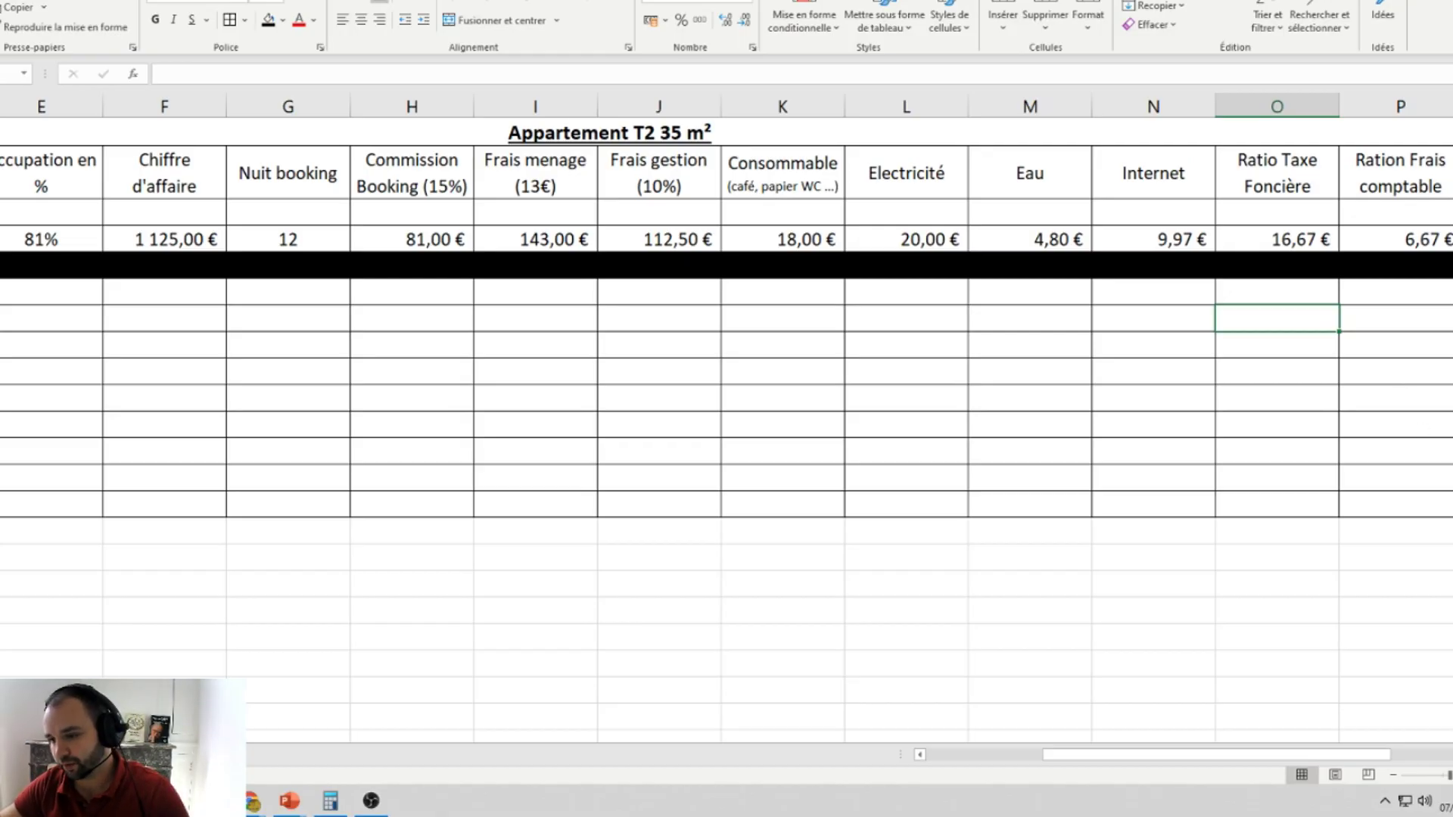
{"action": "scroll", "coordinate": [726, 378], "scroll_direction": "right", "scroll_amount": 1}
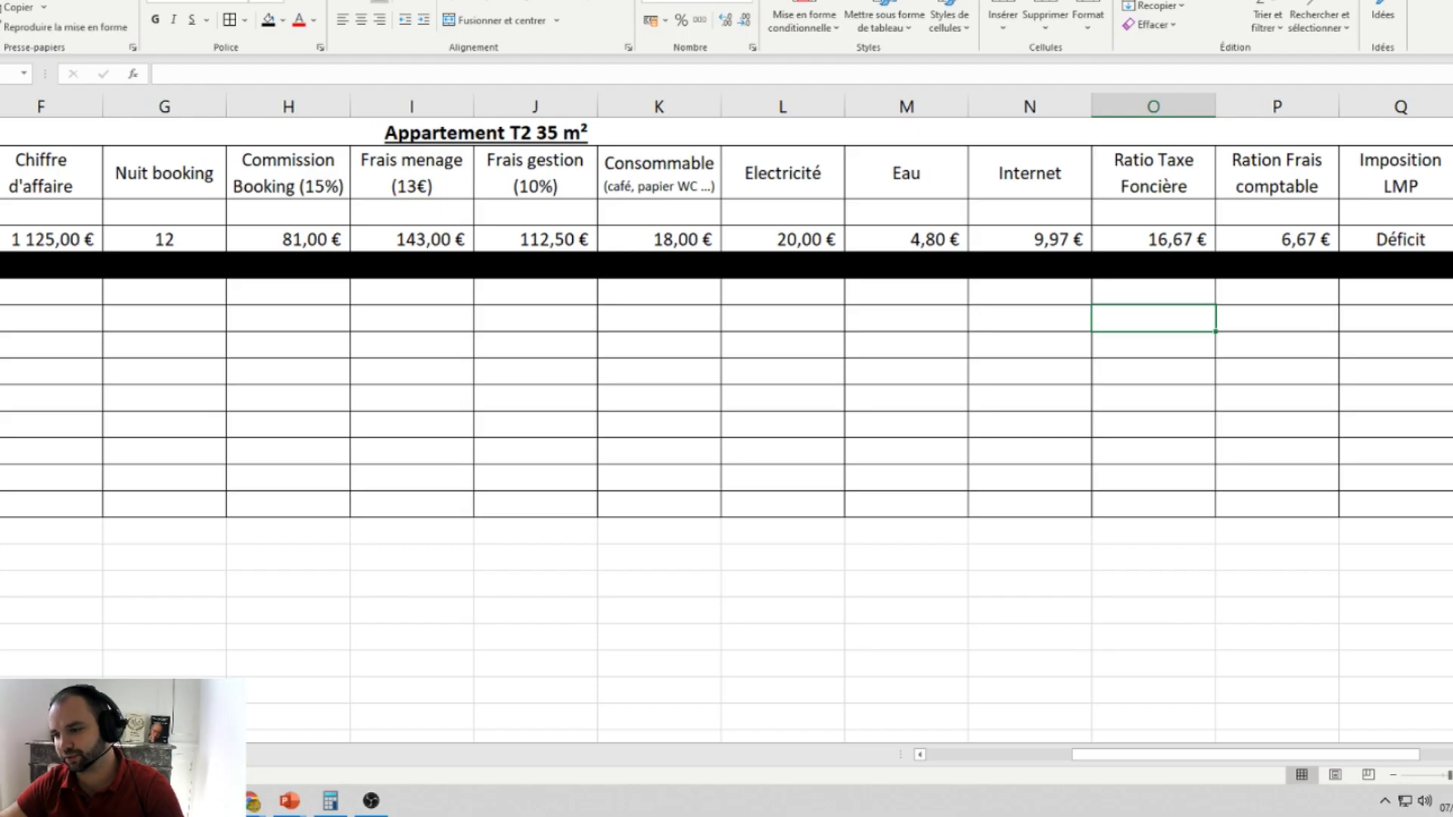
{"action": "scroll", "coordinate": [726, 424], "scroll_direction": "right", "scroll_amount": 1}
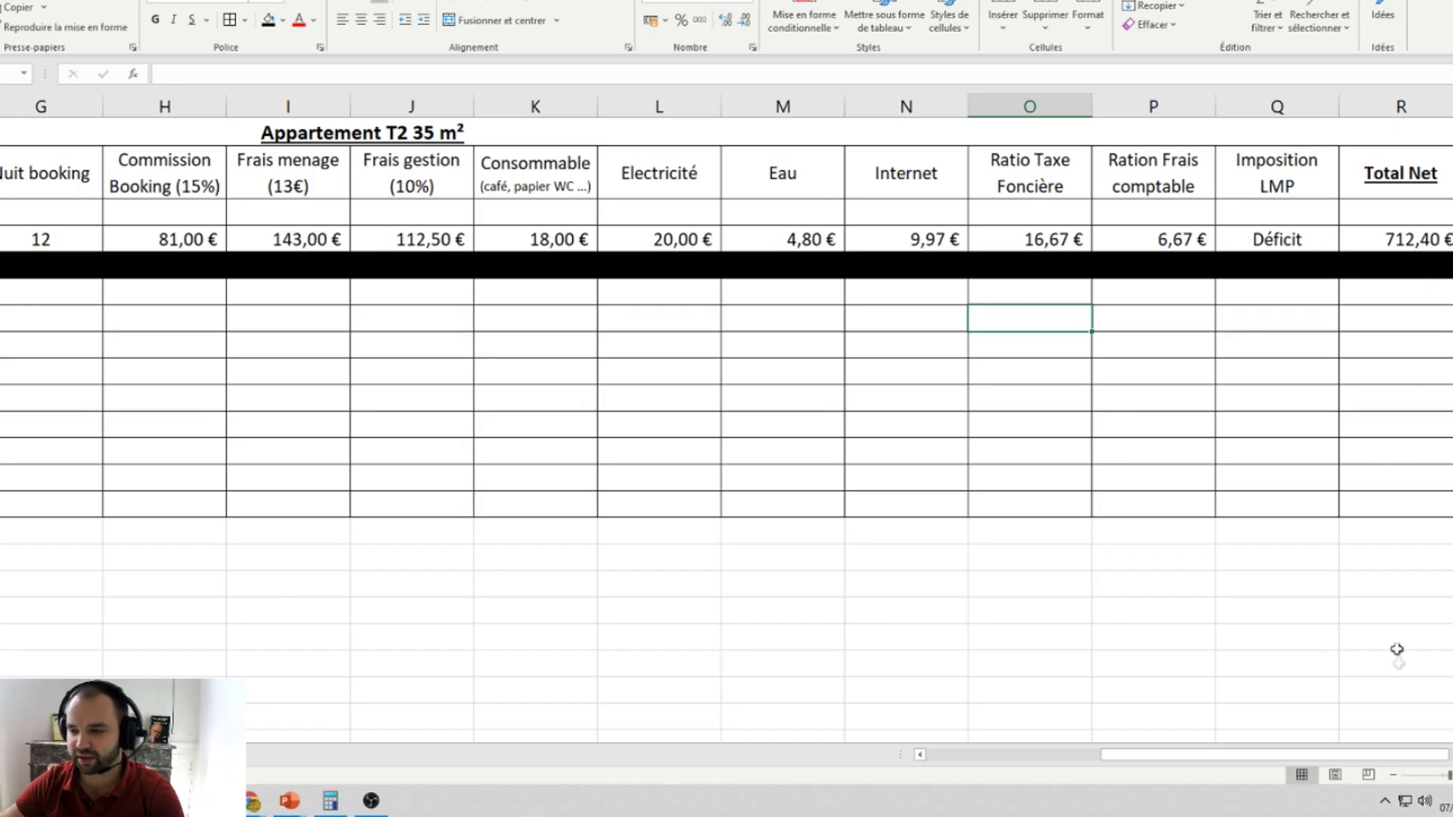
{"action": "scroll", "coordinate": [727, 424], "scroll_direction": "right", "scroll_amount": 1}
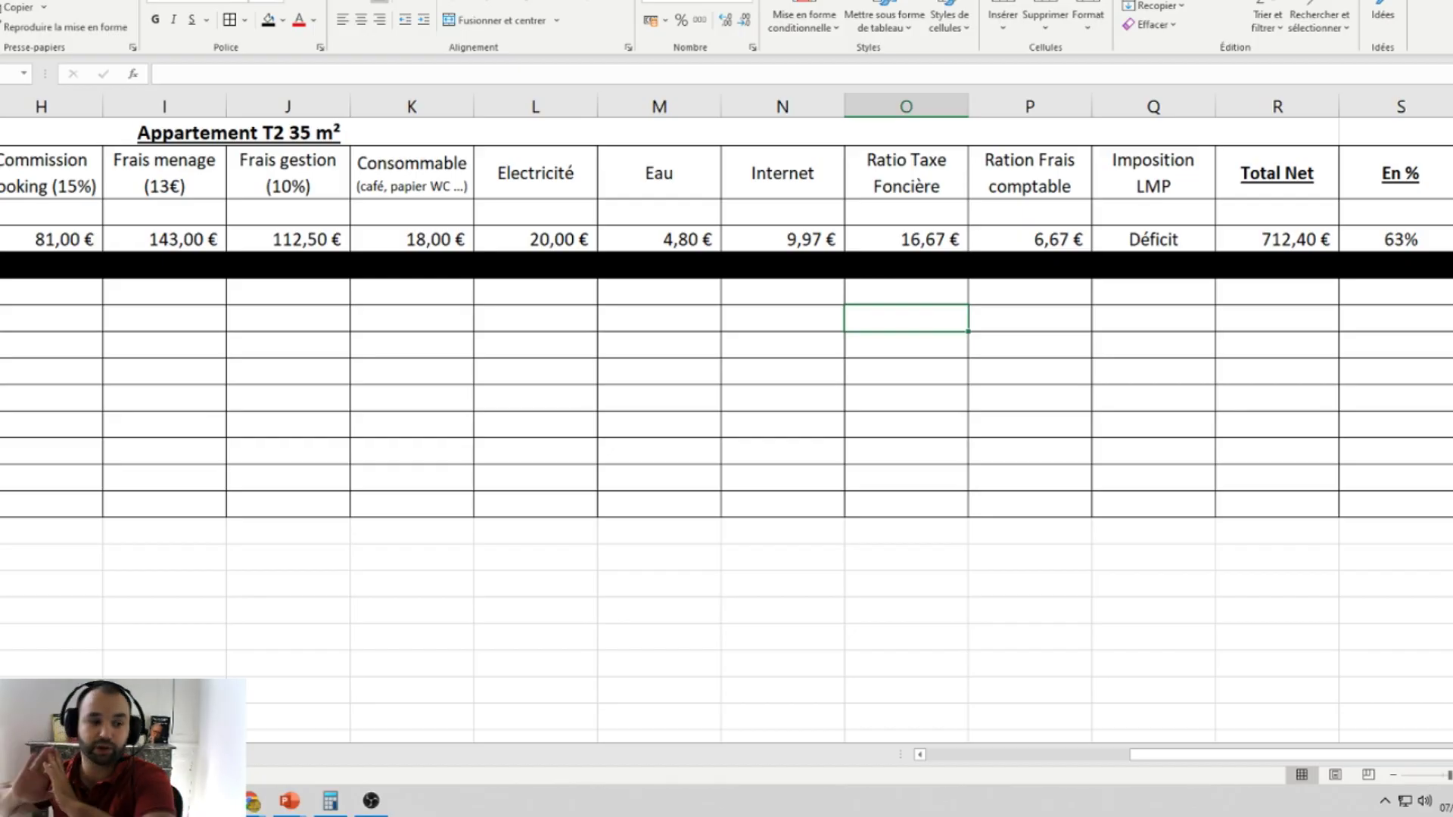
{"action": "scroll", "coordinate": [1438, 340], "scroll_direction": "right", "scroll_amount": 1}
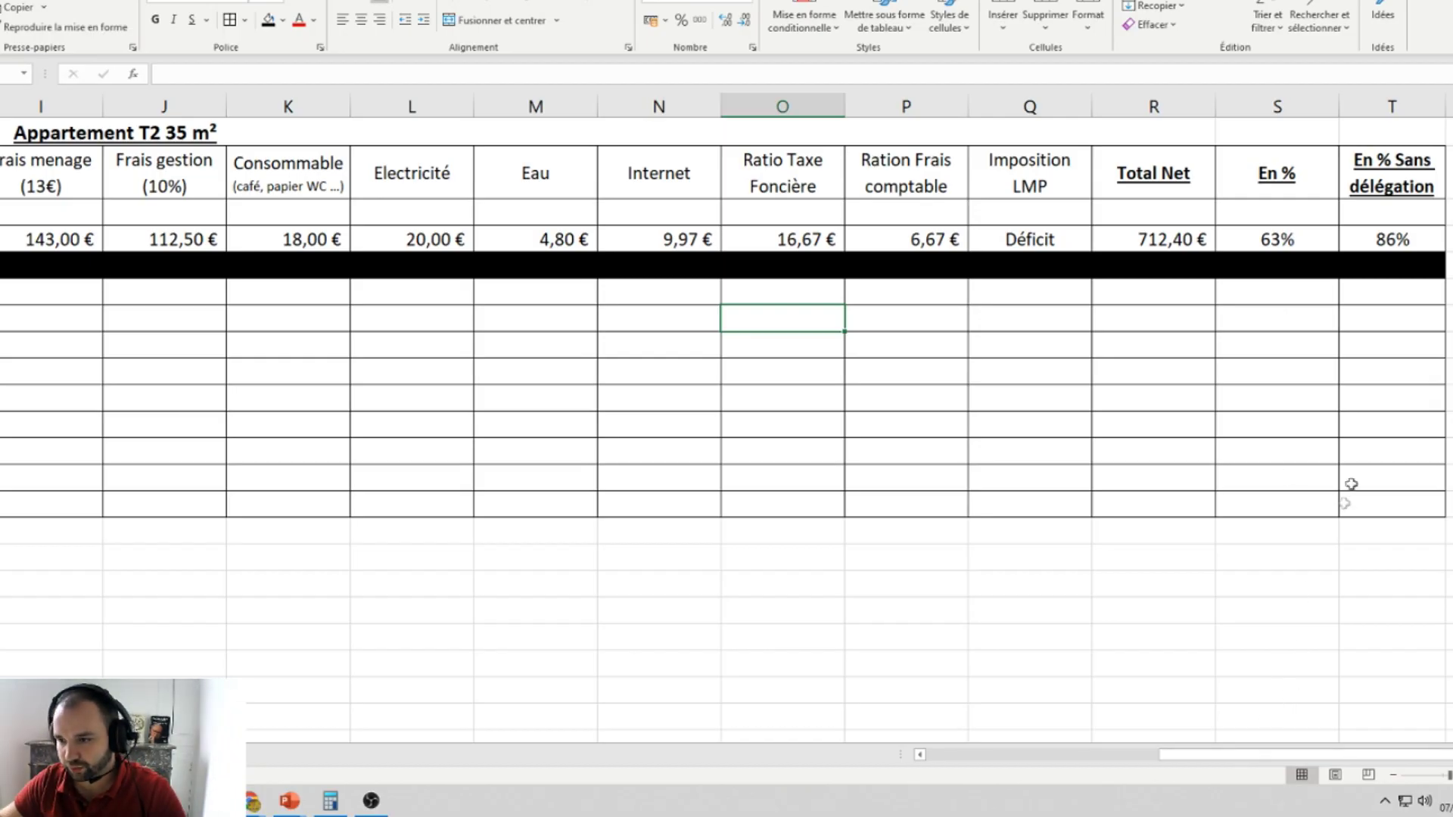
Step: Remove the black fill from the August row, from the nightly price through the percentage without delegation
{"action": "left_click_drag", "start_coordinate": [1398, 271], "coordinate": [113, 272]}
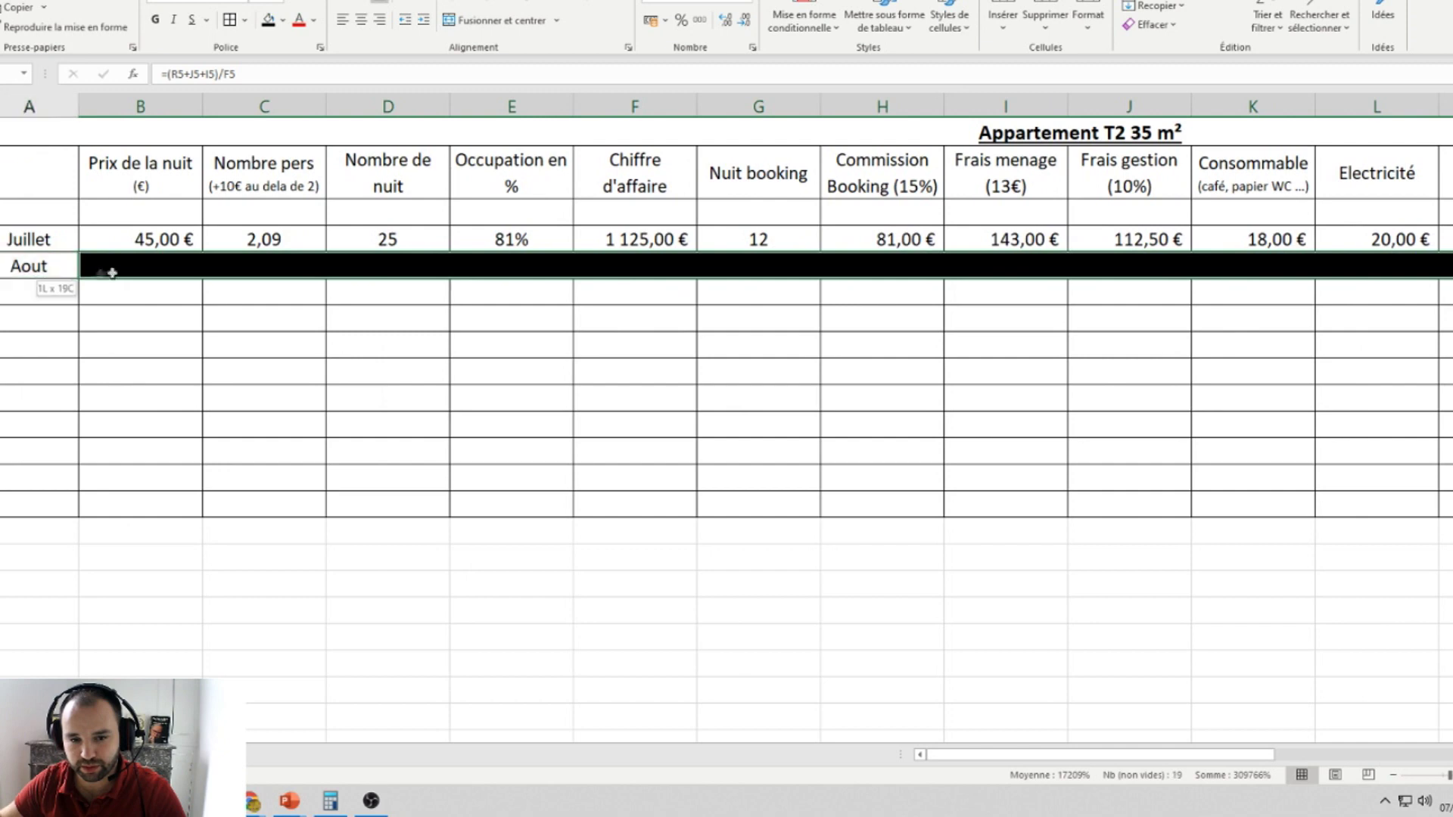
{"action": "left_click", "coordinate": [282, 22]}
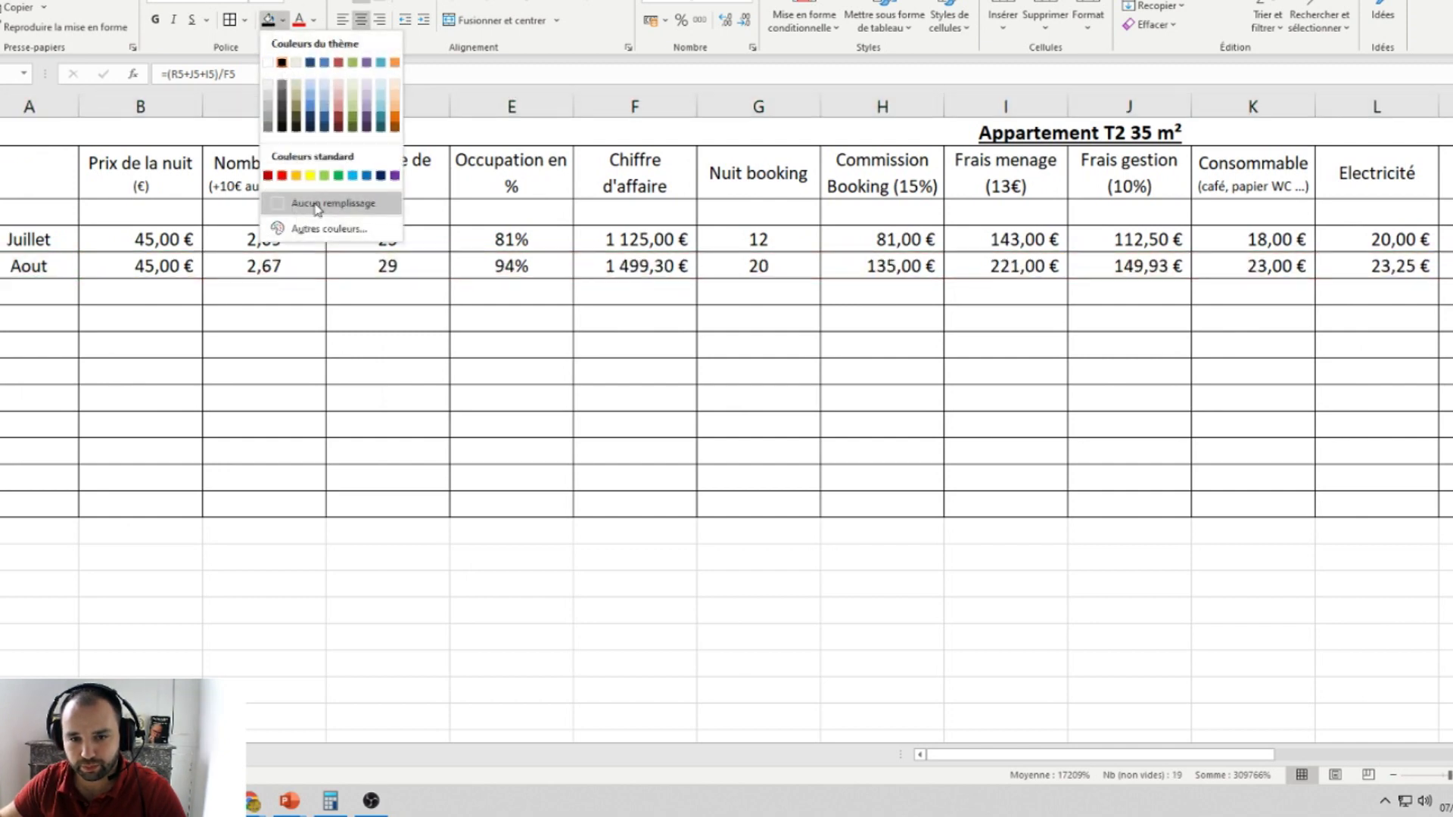
{"action": "left_click", "coordinate": [333, 203]}
{"action": "left_click_drag", "start_coordinate": [1271, 754], "coordinate": [982, 754]}
{"action": "left_click", "coordinate": [212, 540]}
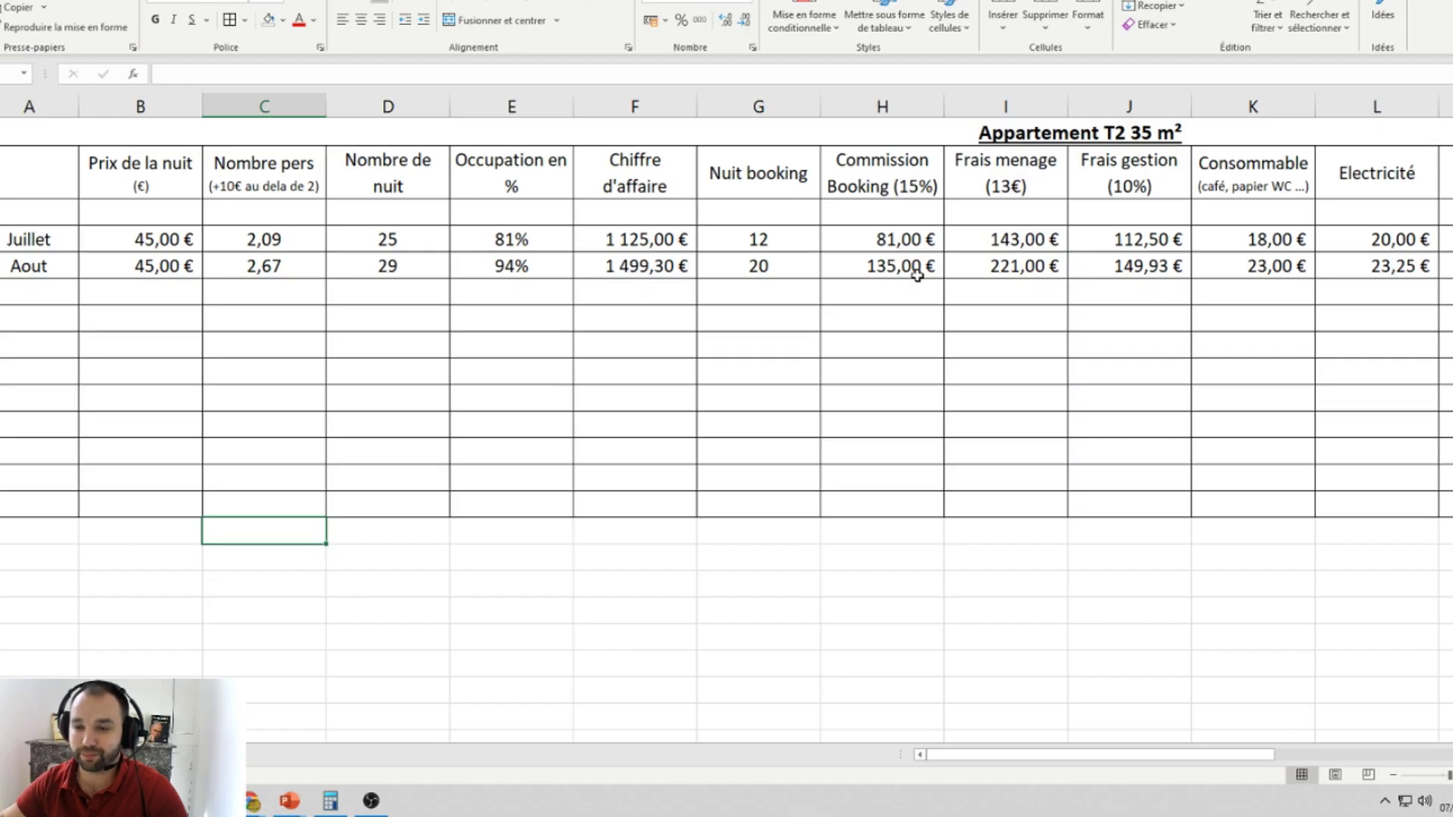
Step: Inspect August's cleaning fee formula and review its remaining charges, net total and percentages with and without delegation
{"action": "left_click", "coordinate": [1027, 274]}
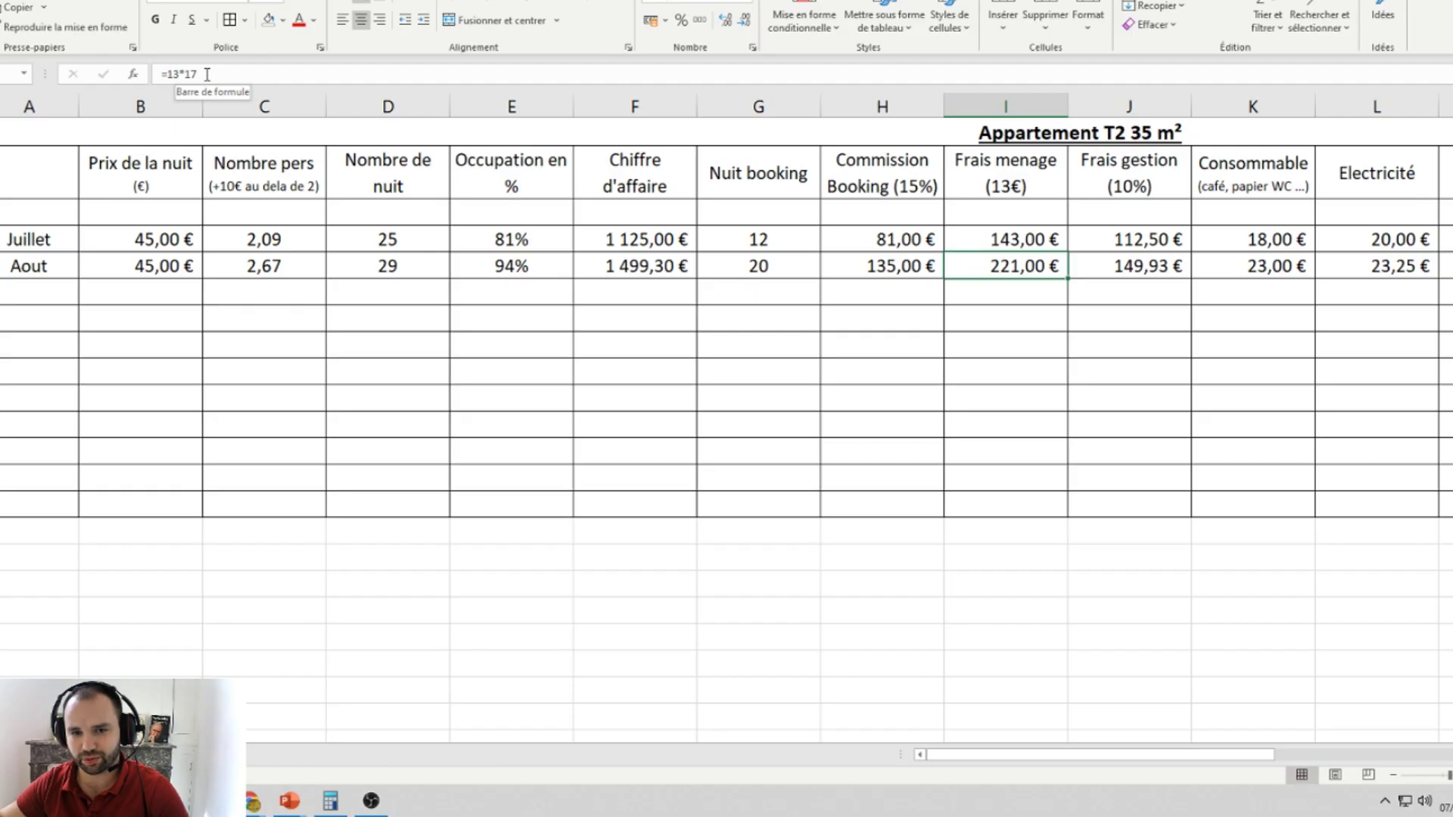
{"action": "left_click", "coordinate": [982, 352]}
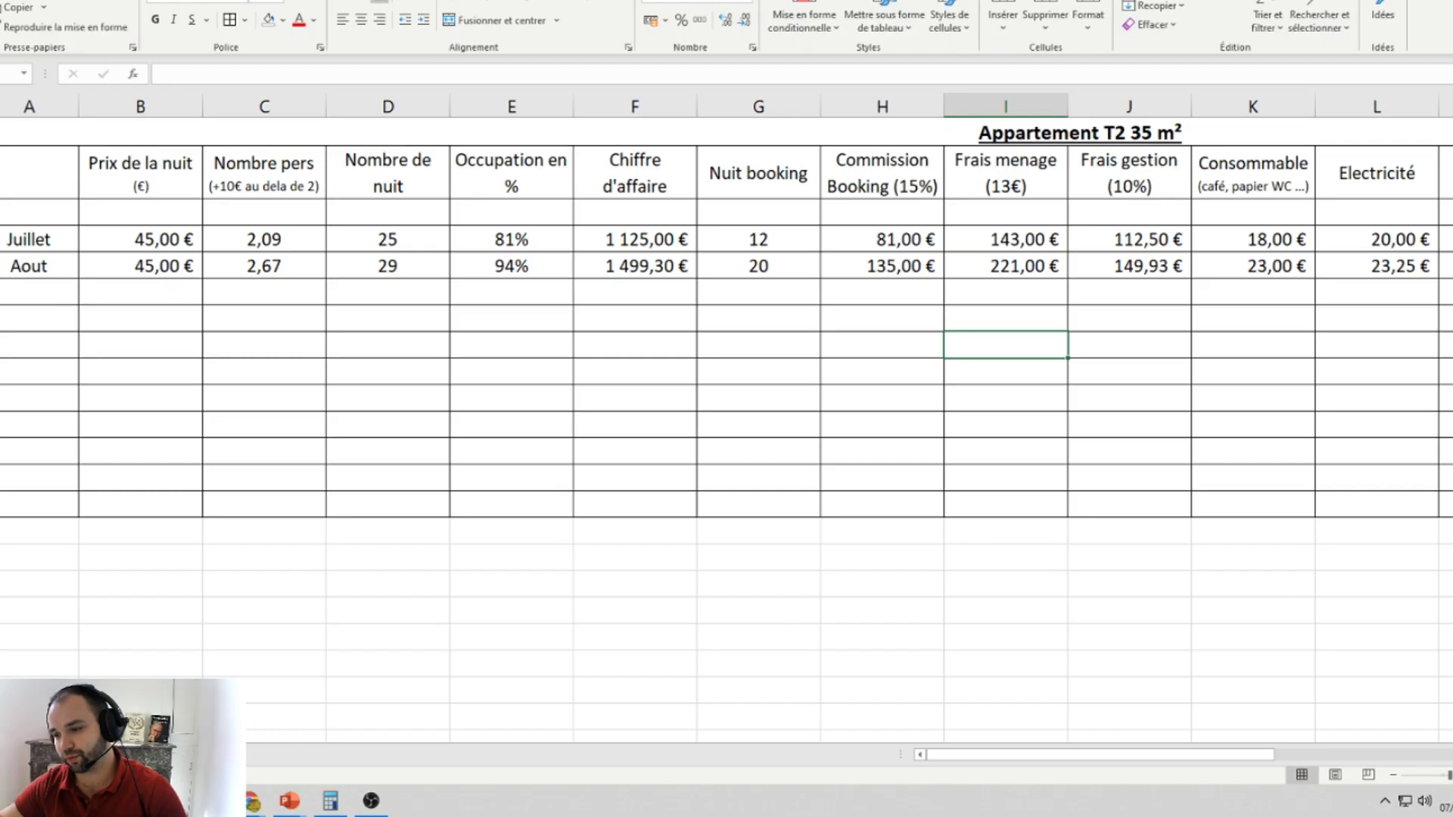
{"action": "scroll", "coordinate": [726, 424], "scroll_direction": "right", "scroll_amount": 2}
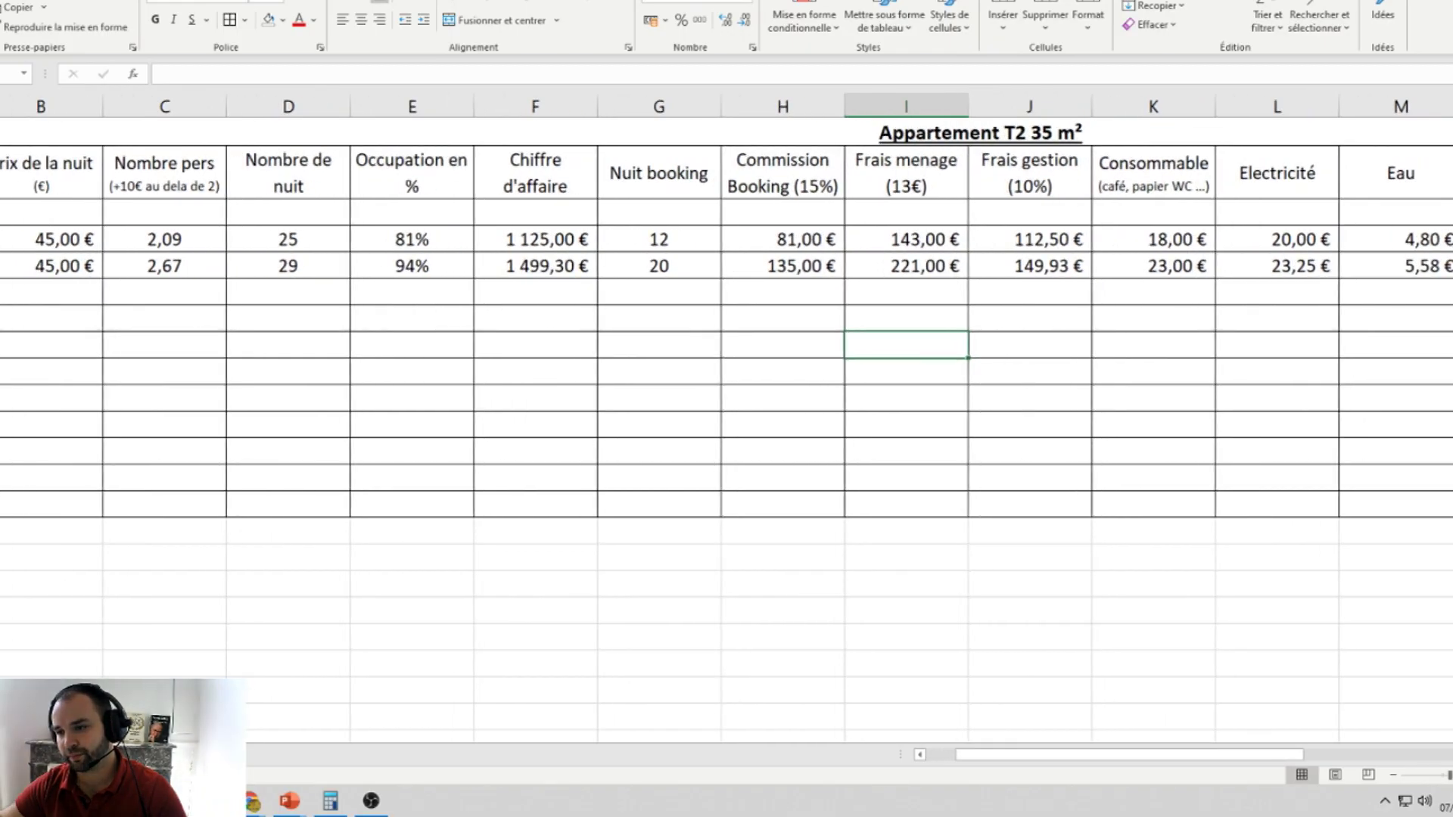
{"action": "scroll", "coordinate": [726, 424], "scroll_direction": "right", "scroll_amount": 1}
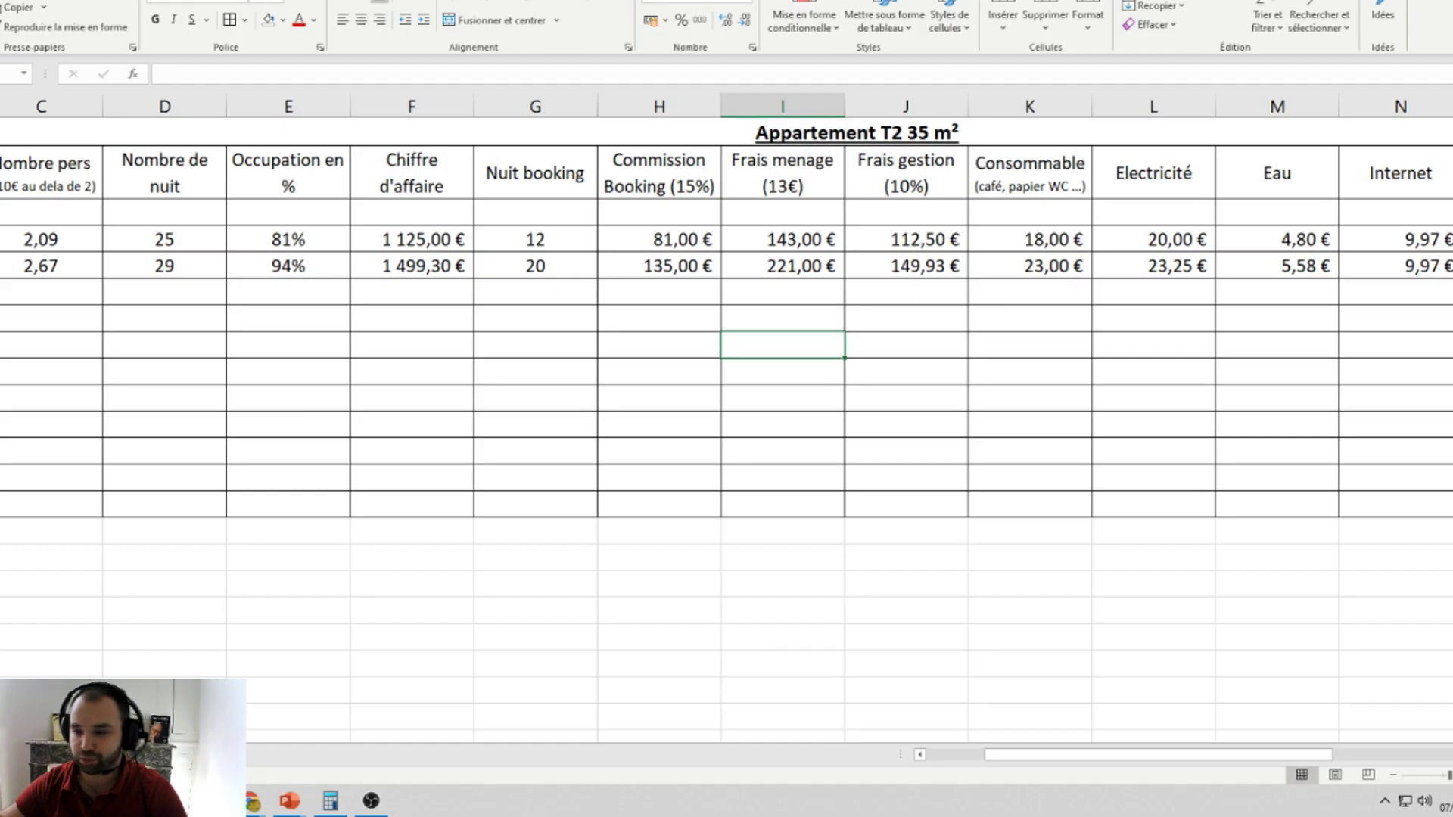
{"action": "scroll", "coordinate": [727, 423], "scroll_direction": "right", "scroll_amount": 1}
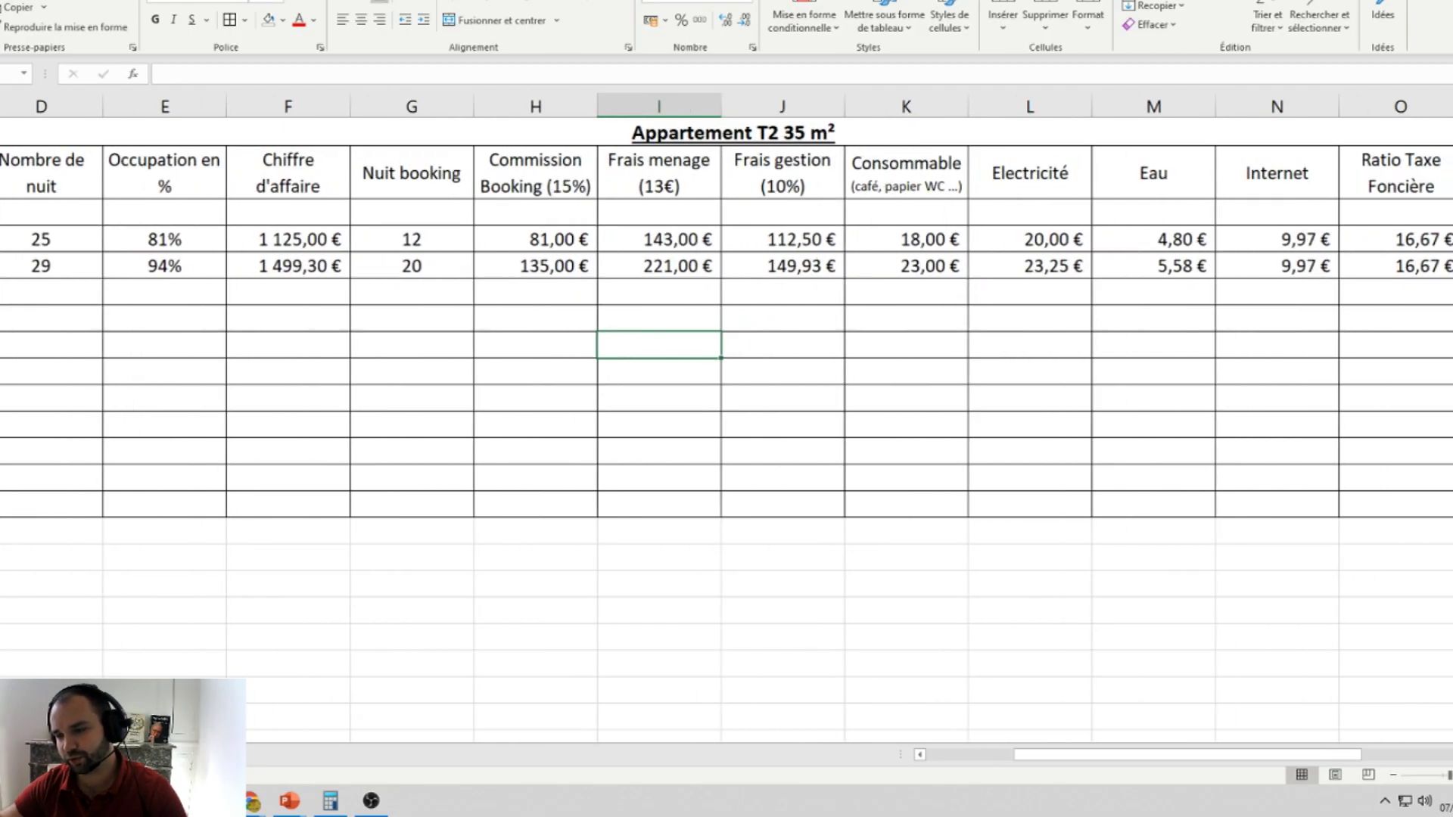
{"action": "scroll", "coordinate": [727, 424], "scroll_direction": "right", "scroll_amount": 1}
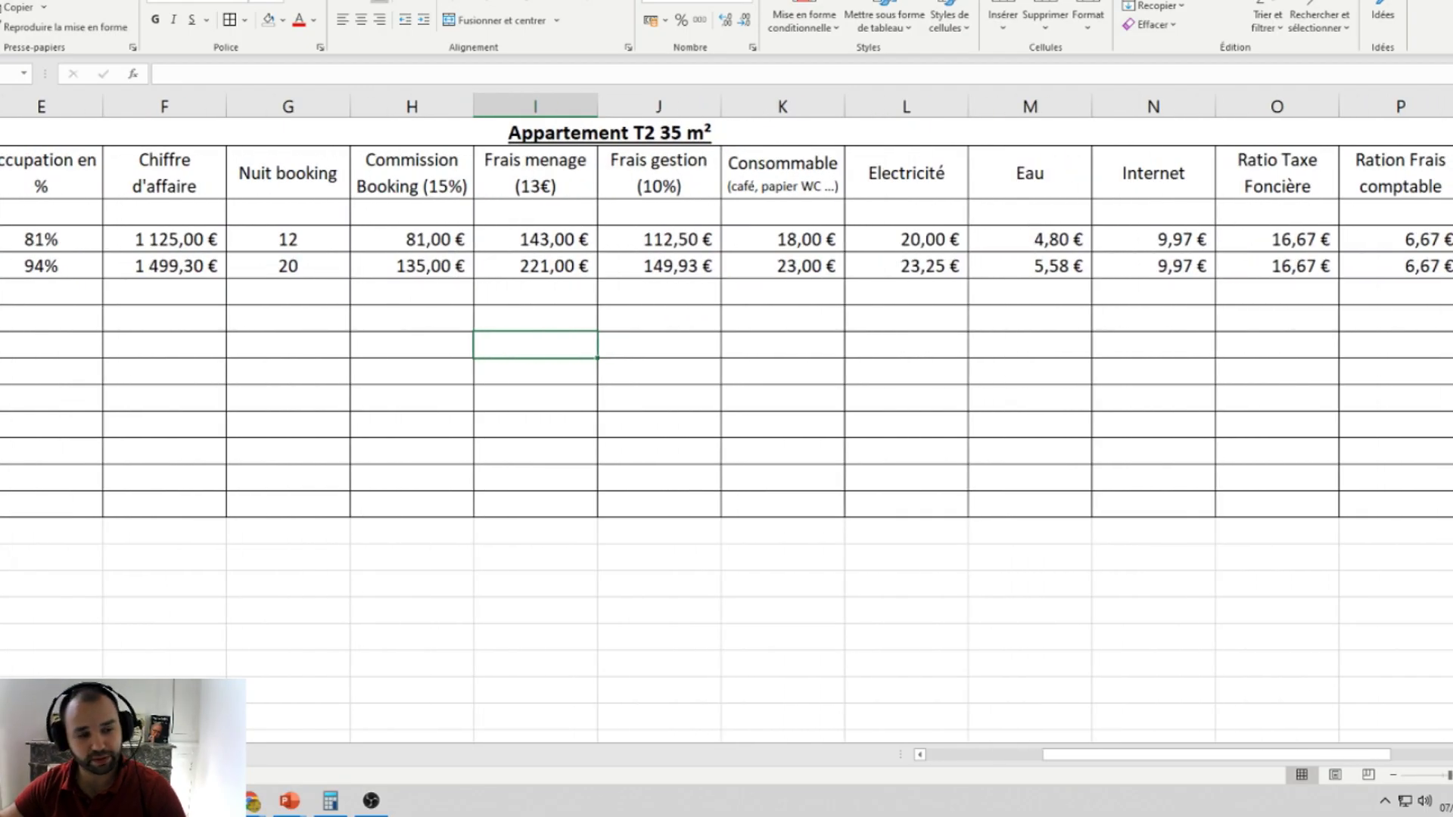
{"action": "scroll", "coordinate": [727, 424], "scroll_direction": "right", "scroll_amount": 1}
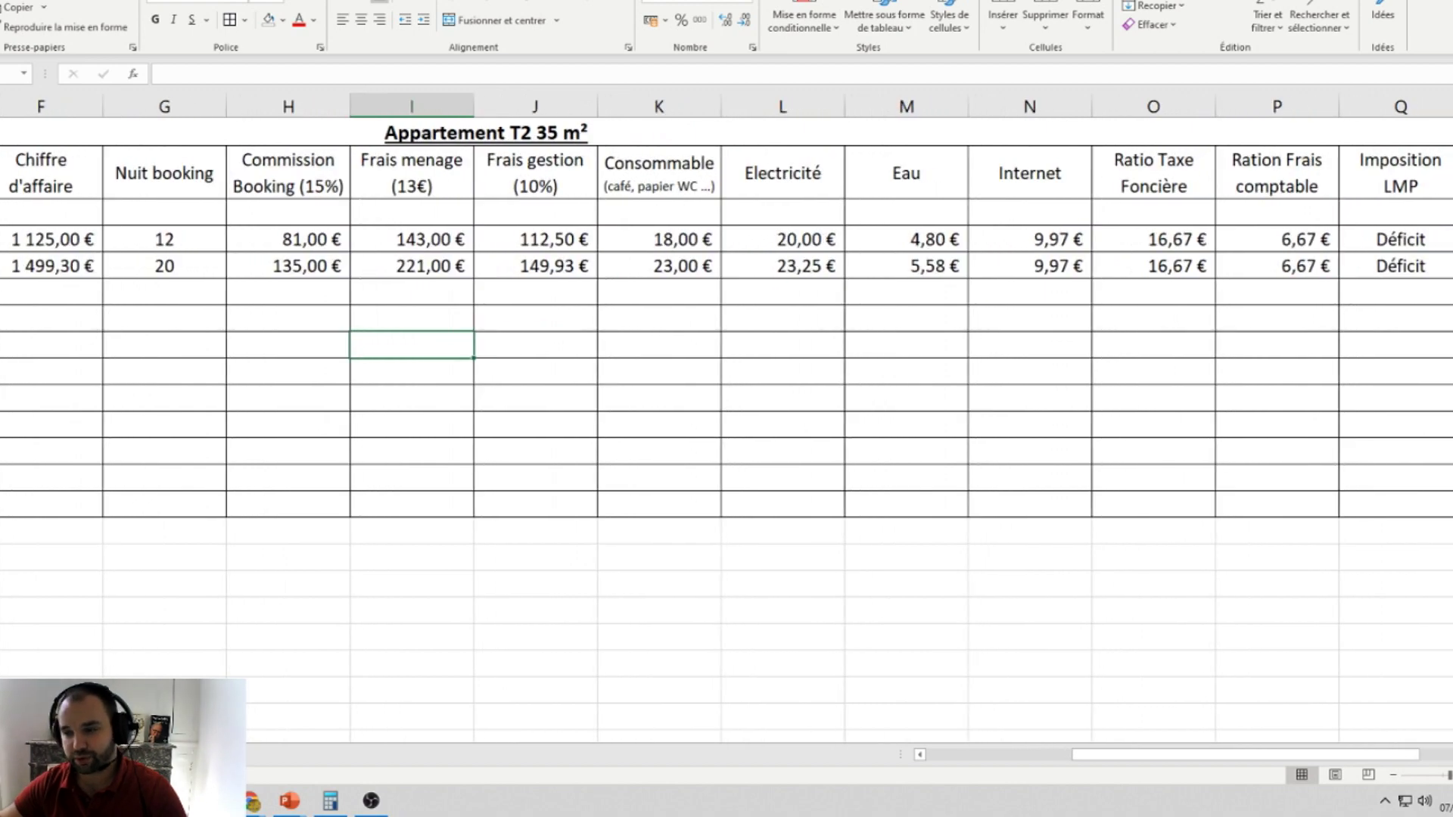
{"action": "scroll", "coordinate": [727, 424], "scroll_direction": "right", "scroll_amount": 1}
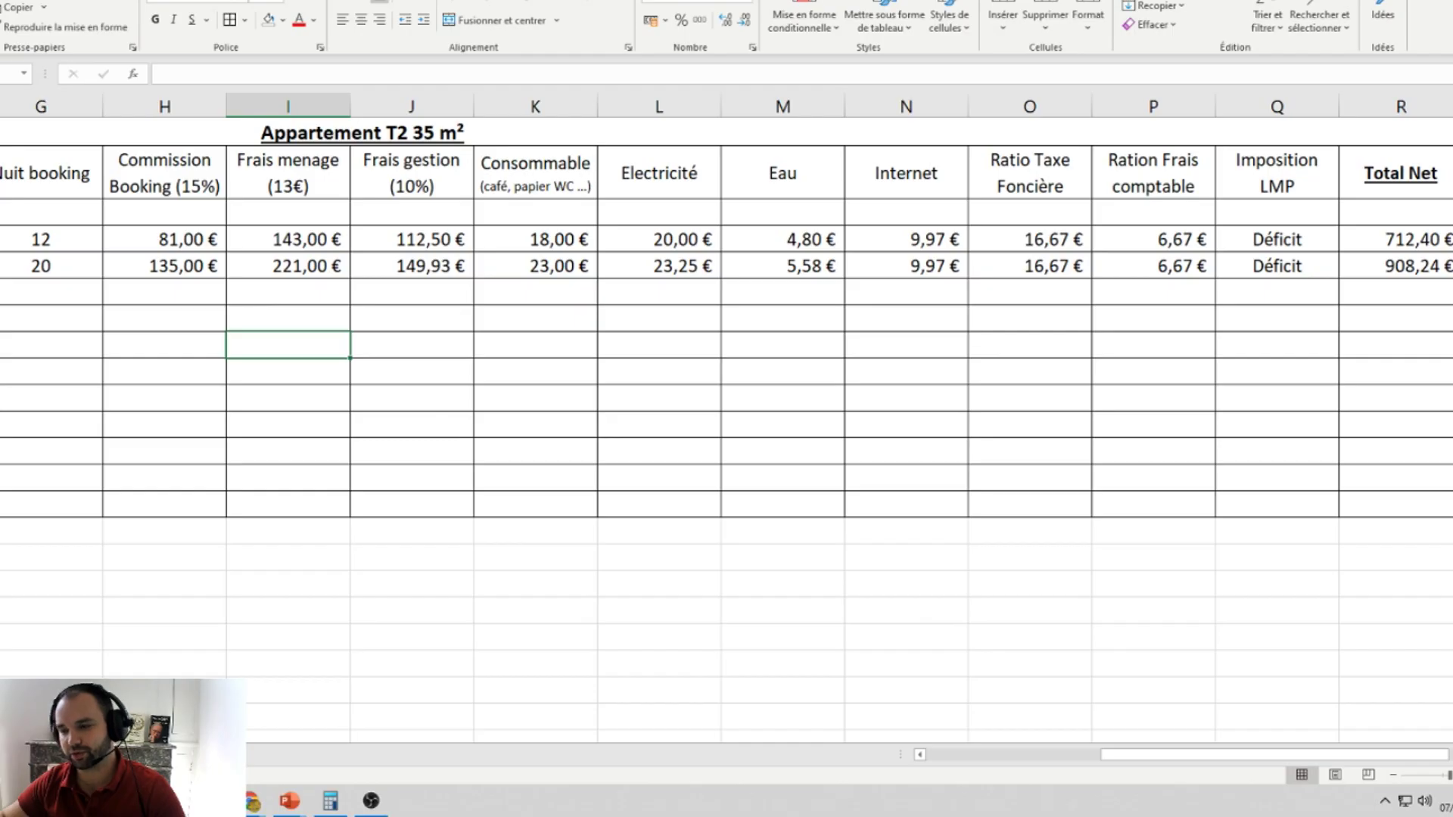
{"action": "scroll", "coordinate": [1404, 269], "scroll_direction": "right", "scroll_amount": 1}
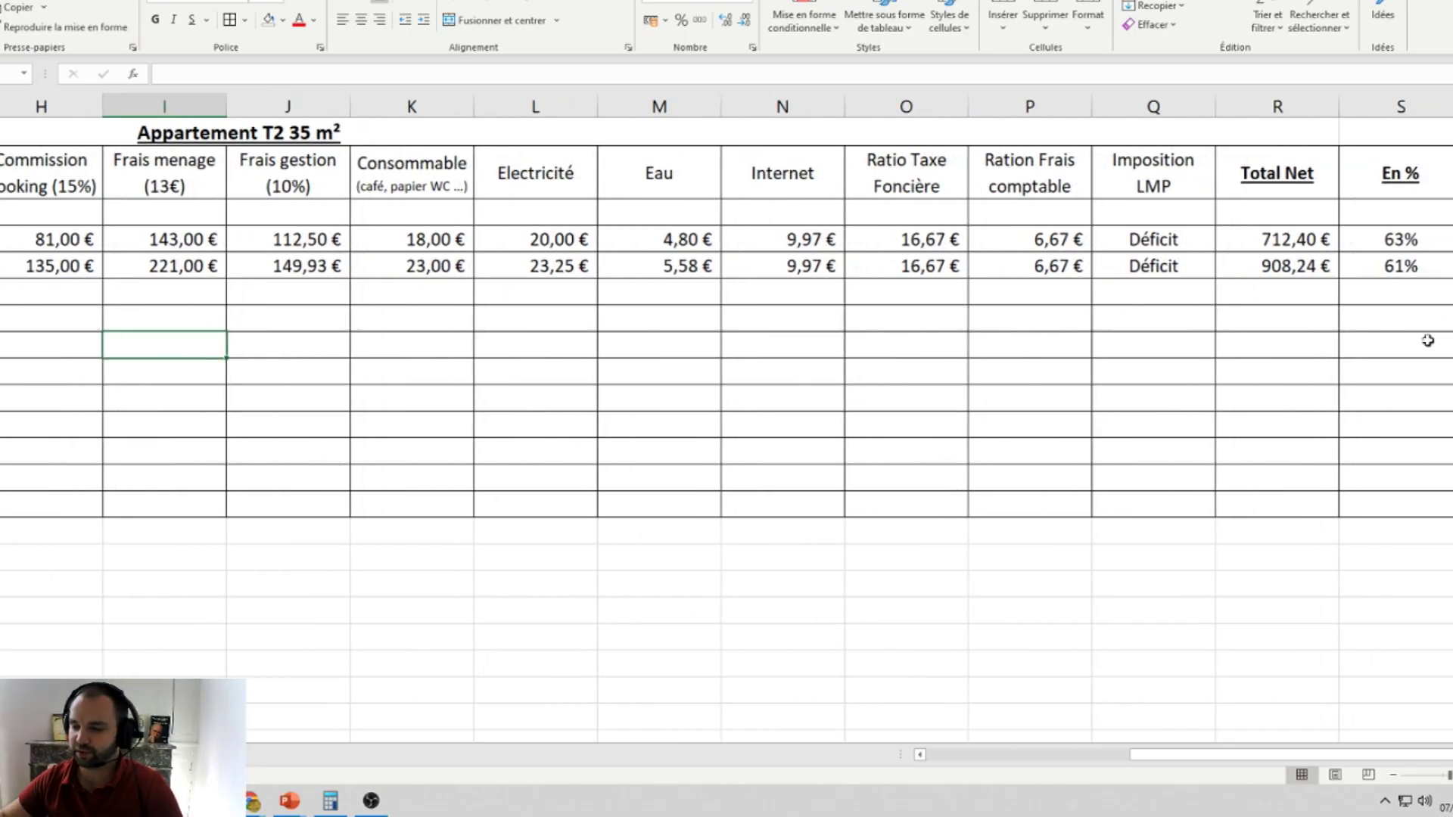
{"action": "scroll", "coordinate": [1430, 242], "scroll_direction": "right", "scroll_amount": 1}
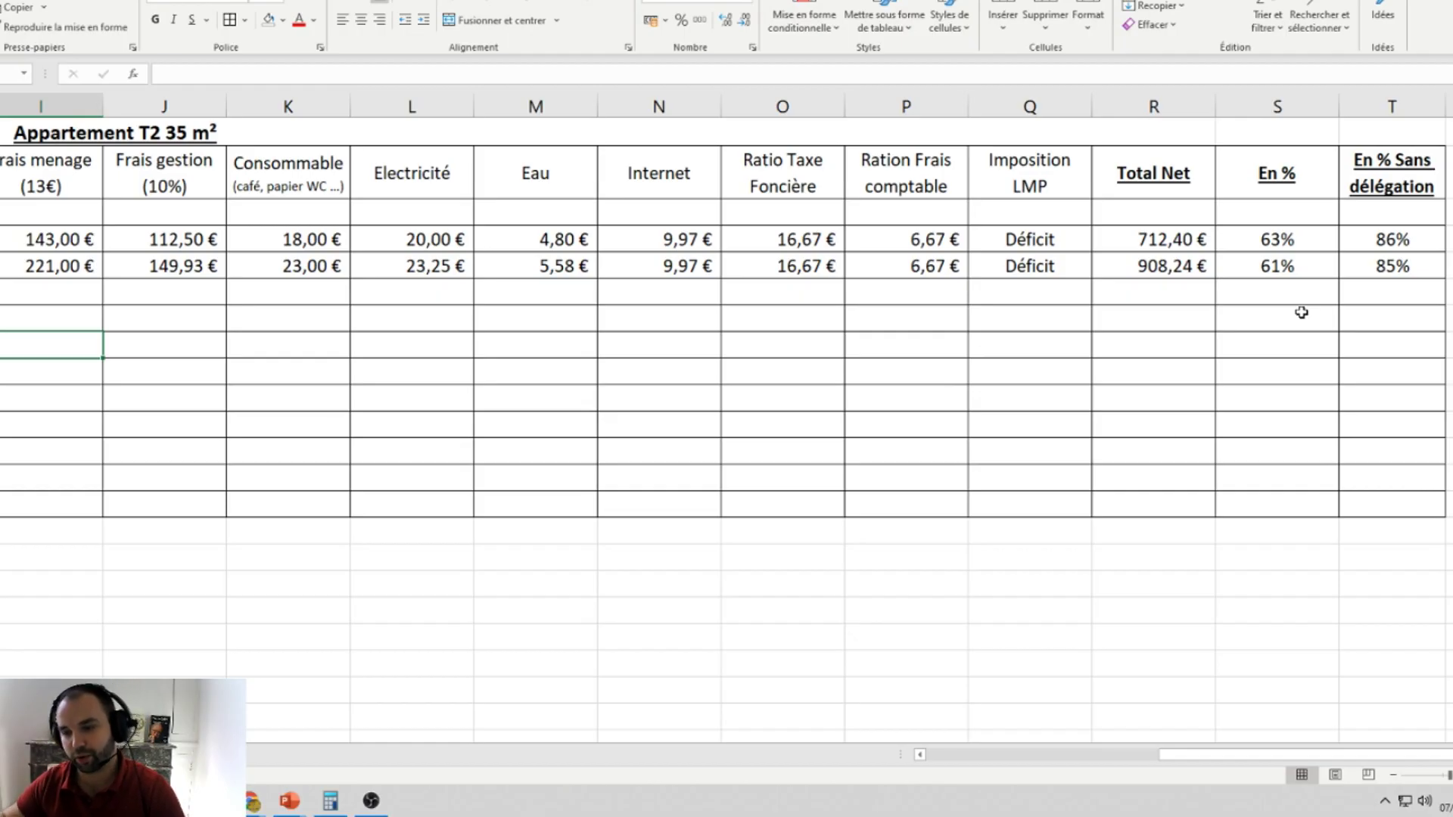
Step: Below the table, enter 2500 in cell O16 and multiply it by 0,625 in P16 with the formula =O16*0,625
{"action": "left_click", "coordinate": [832, 566]}
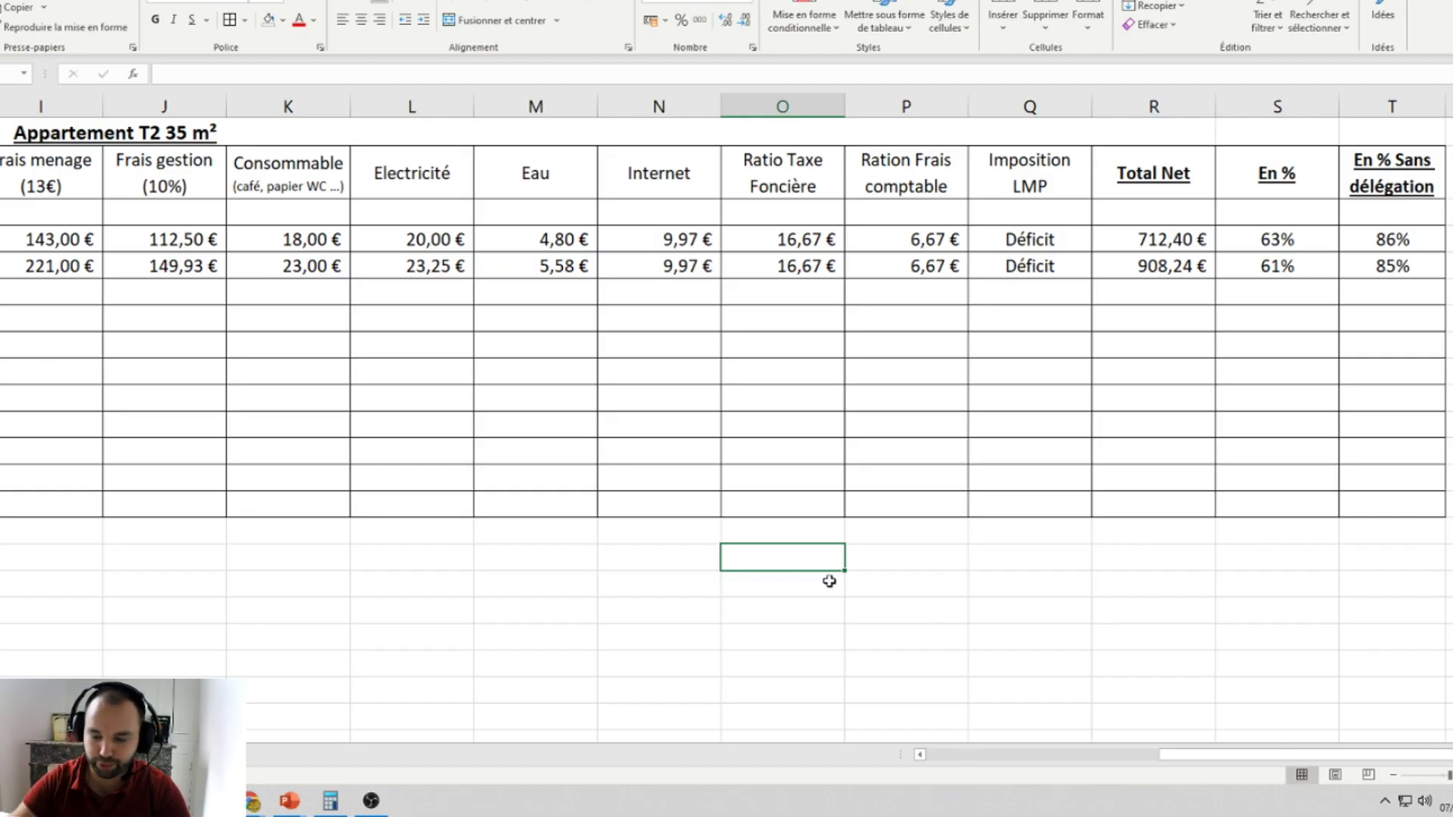
{"action": "type", "text": "2500"}
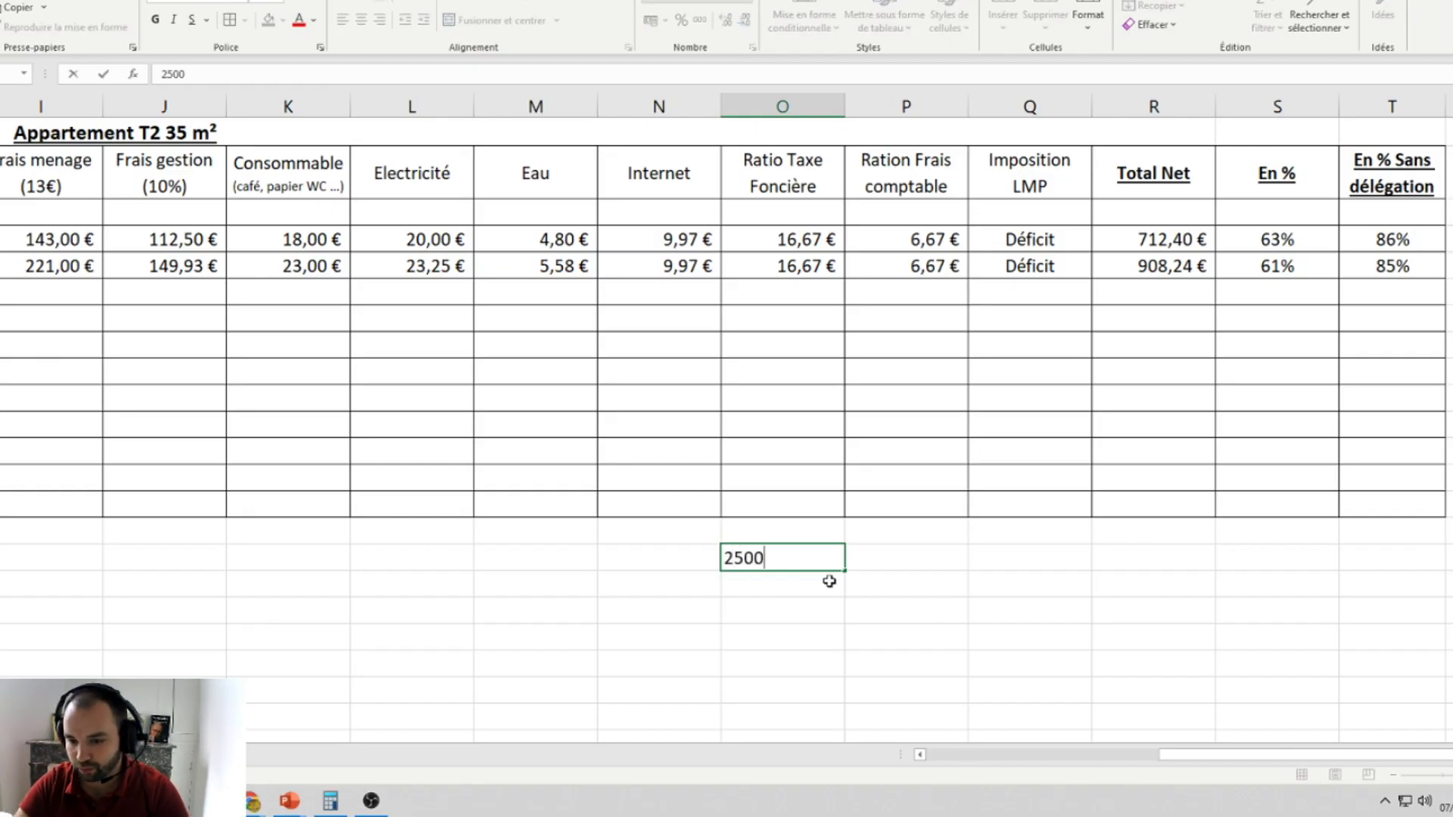
{"action": "key", "text": "Return"}
{"action": "key", "text": "Up"}
{"action": "key", "text": "Right"}
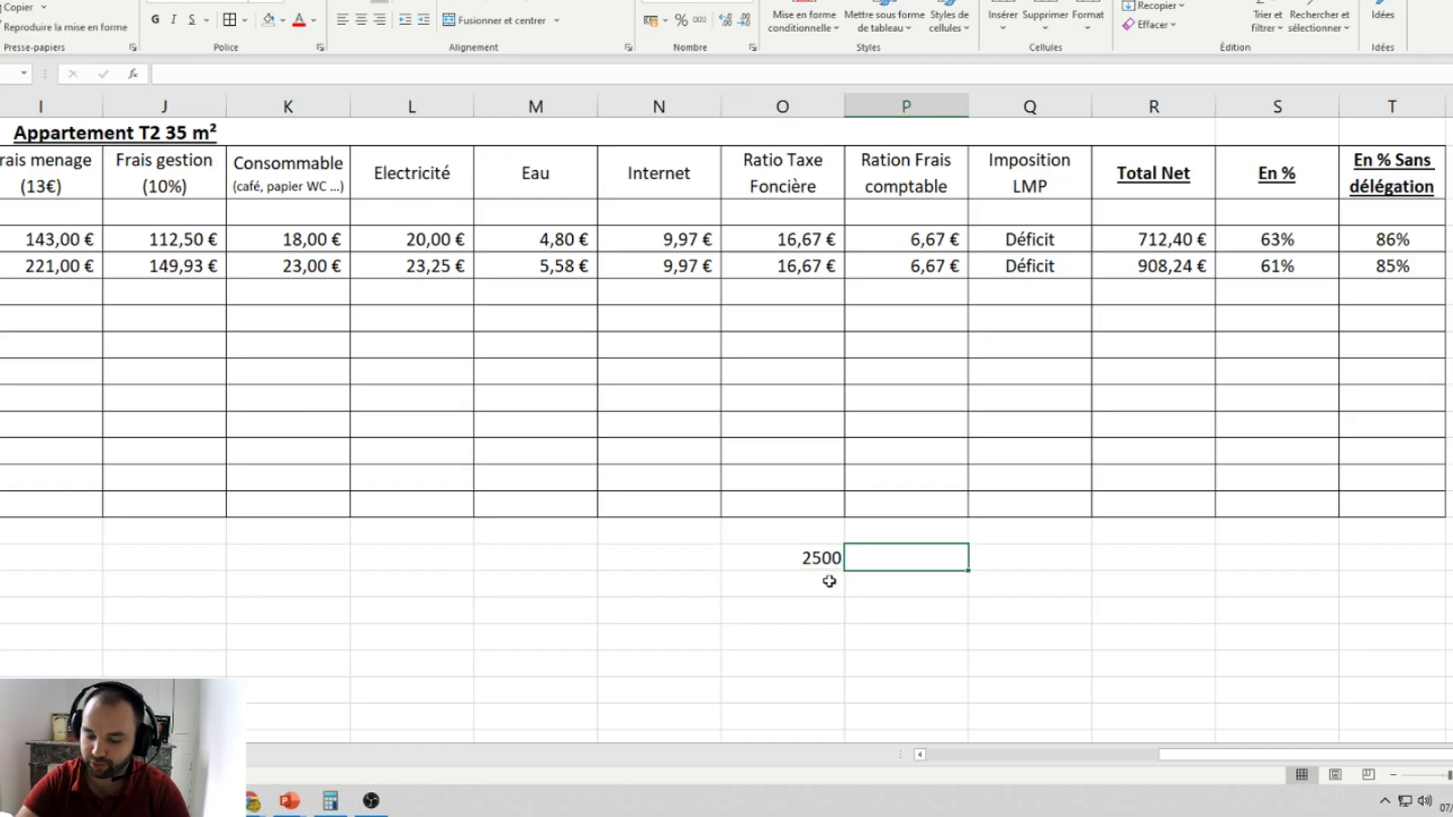
{"action": "type", "text": "="}
{"action": "key", "text": "Left"}
{"action": "type", "text": "*0,625"}
{"action": "key", "text": "Return"}
{"action": "key", "text": "Up"}
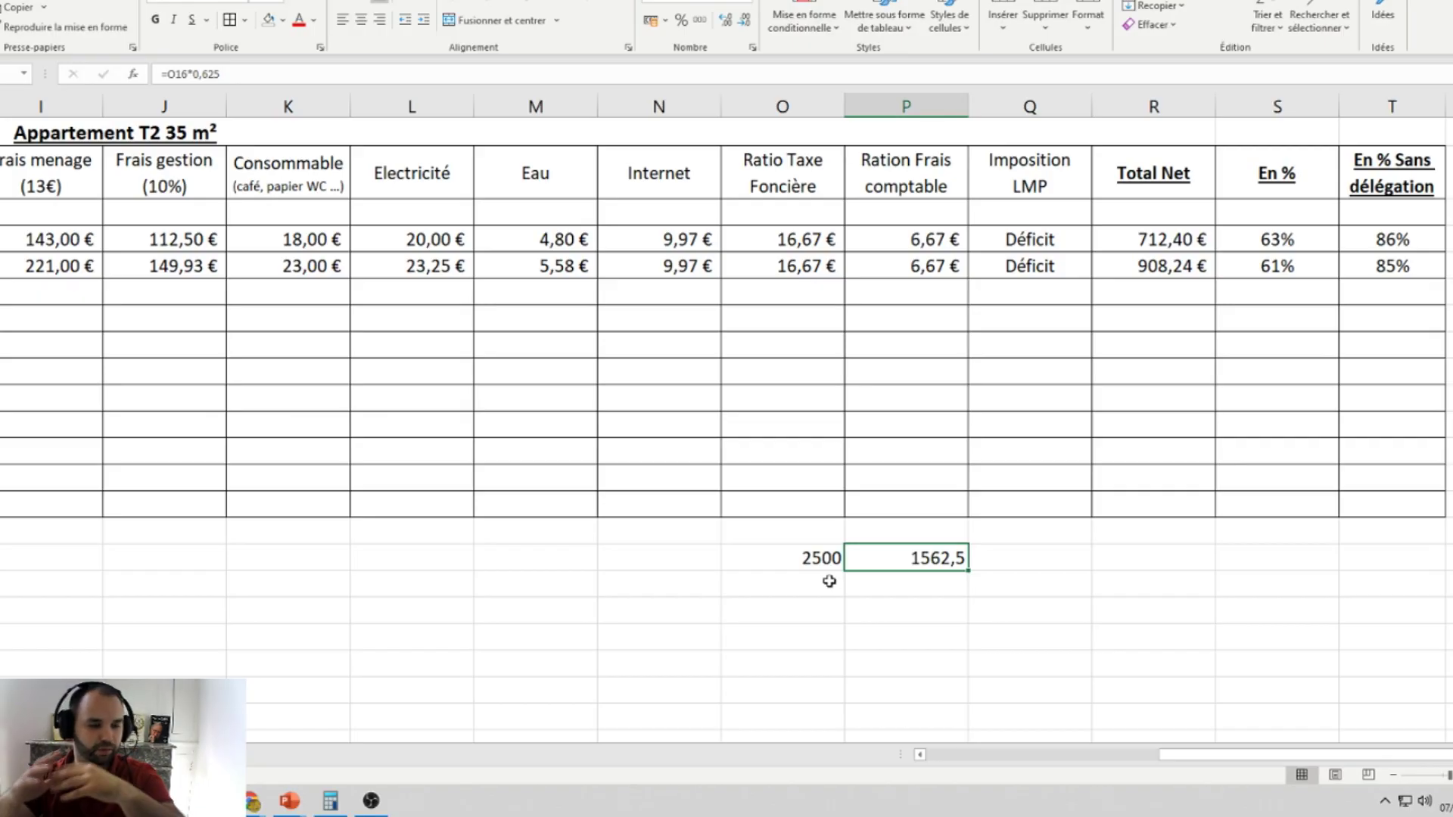
{"action": "left_click_drag", "start_coordinate": [1334, 756], "coordinate": [1132, 756]}
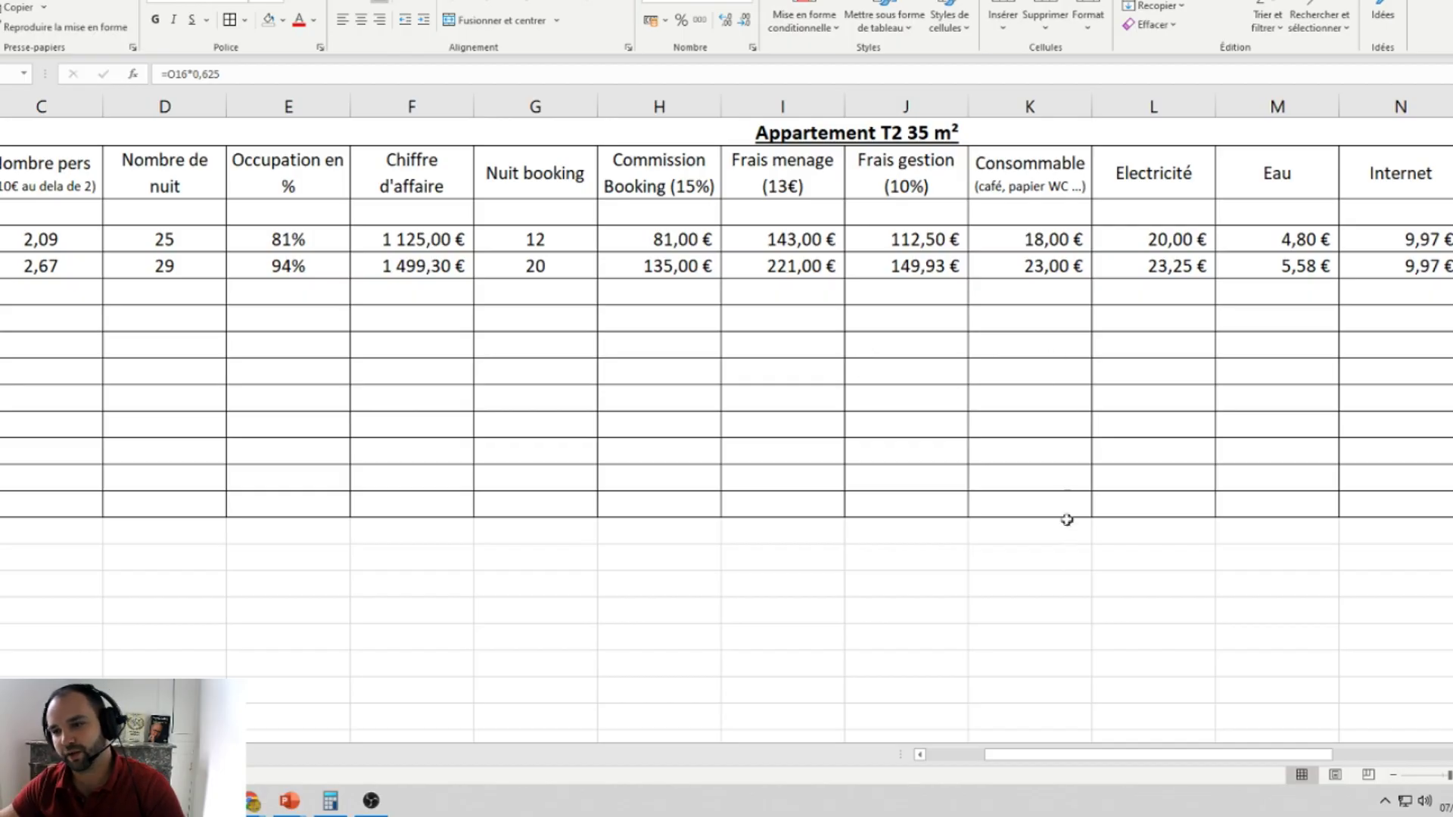
{"action": "left_click_drag", "start_coordinate": [1129, 756], "coordinate": [1276, 755]}
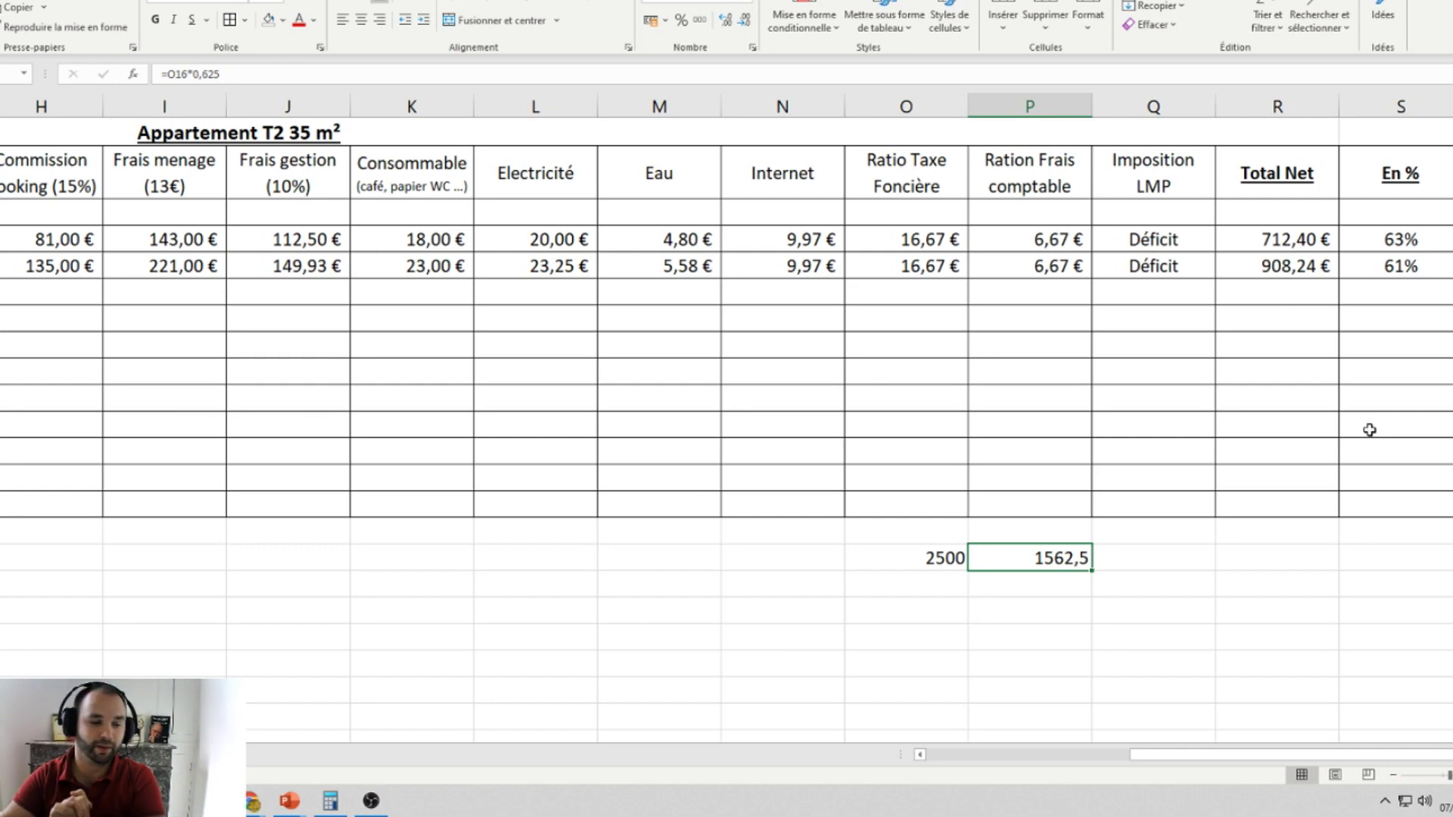
{"action": "left_click_drag", "start_coordinate": [1400, 755], "coordinate": [1150, 744]}
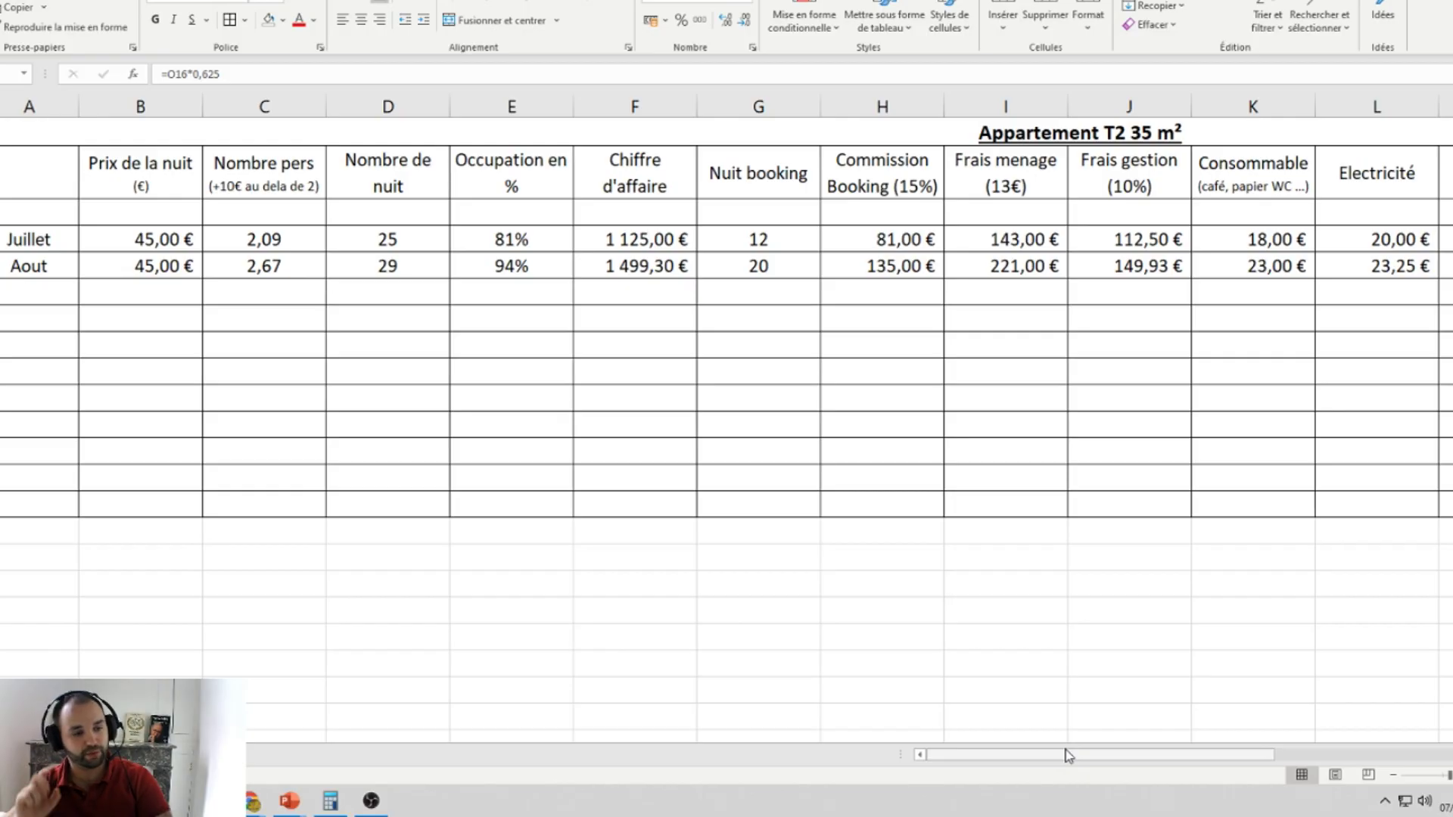
{"action": "mouse_move", "coordinate": [1068, 754]}
{"action": "left_mouse_down"}
{"action": "mouse_move", "coordinate": [1306, 756]}
{"action": "mouse_move", "coordinate": [1076, 748]}
{"action": "left_mouse_up"}
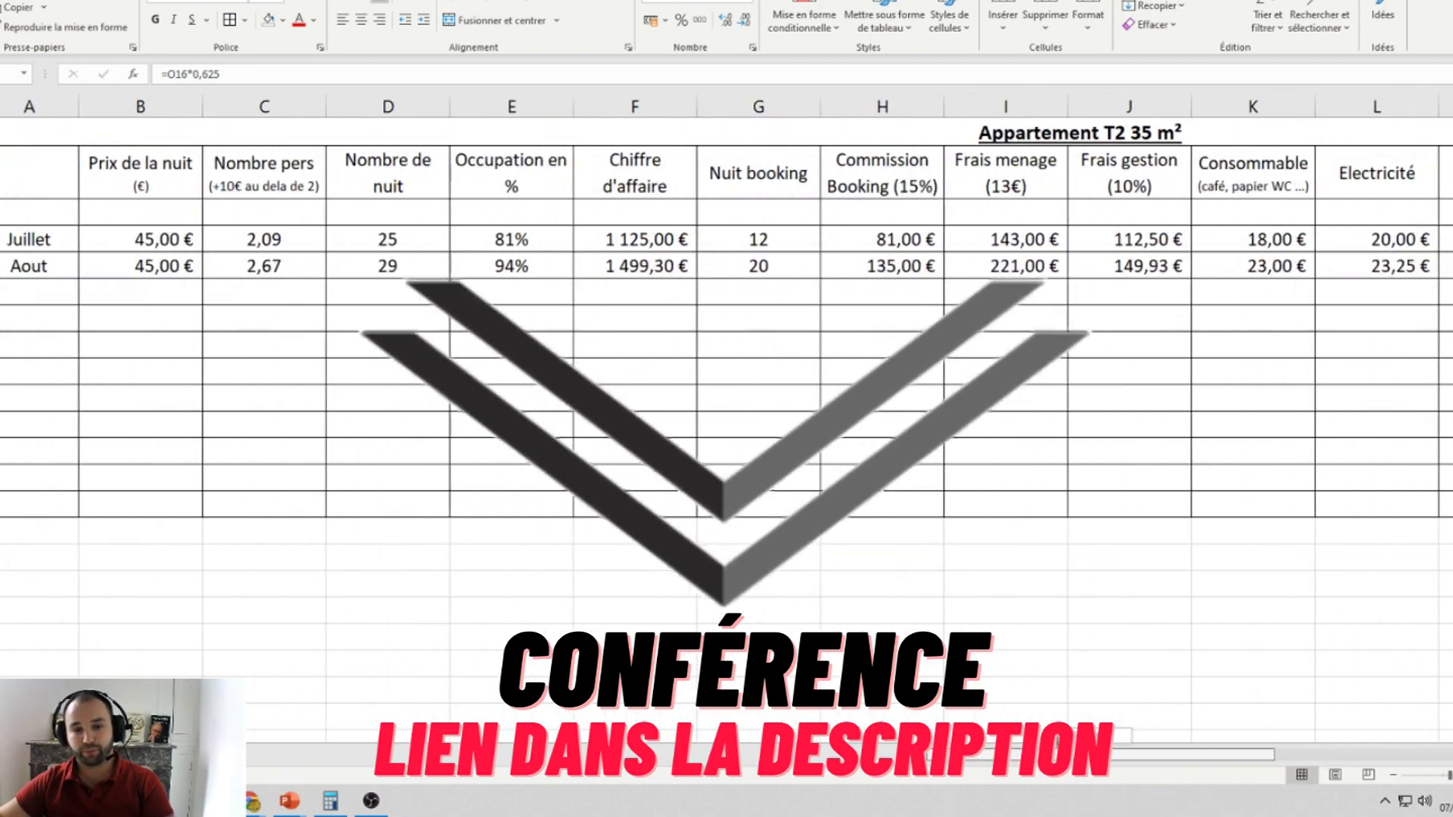